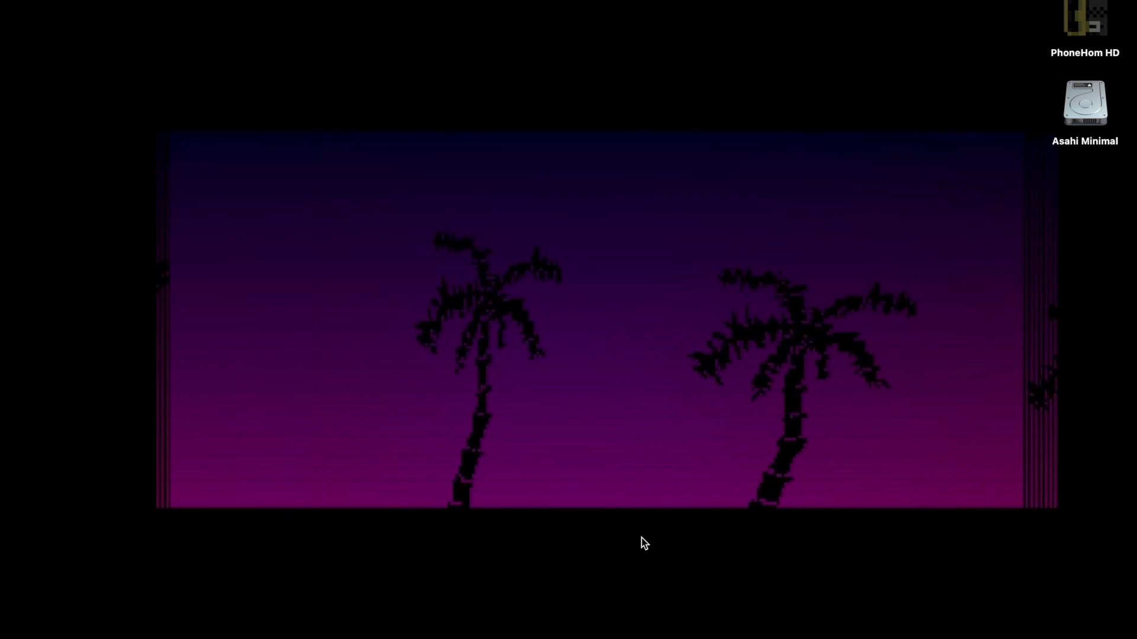
- Switch to Safari, which shows the HLMWadEditor GitHub repository
key("super+Tab")
key("super+Tab")
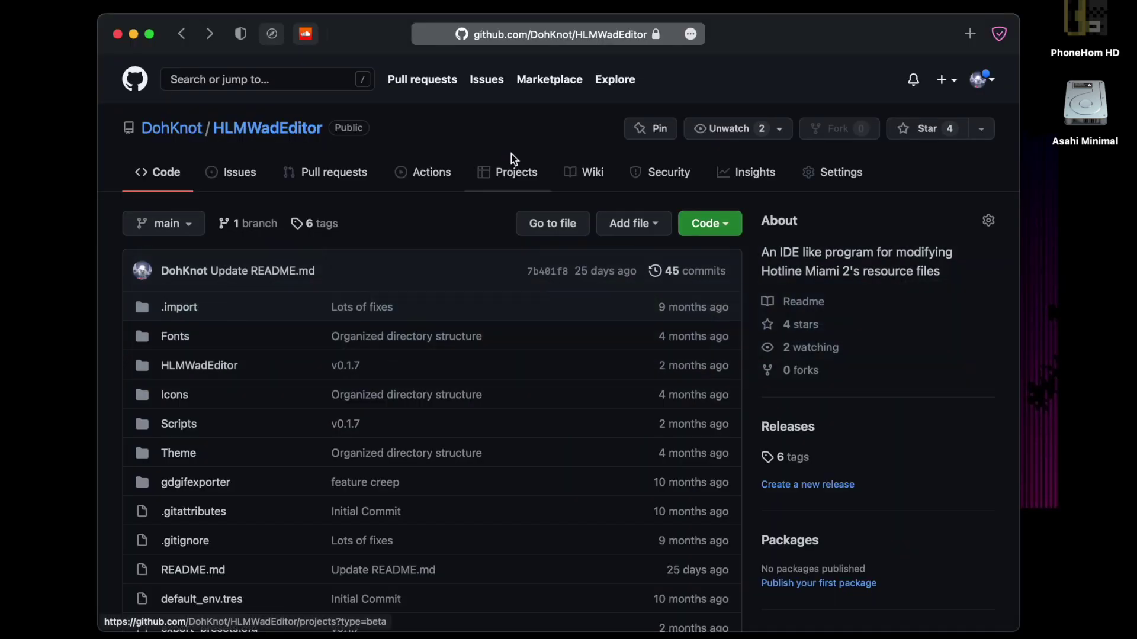
left_click_drag(759, 40, 766, 33)
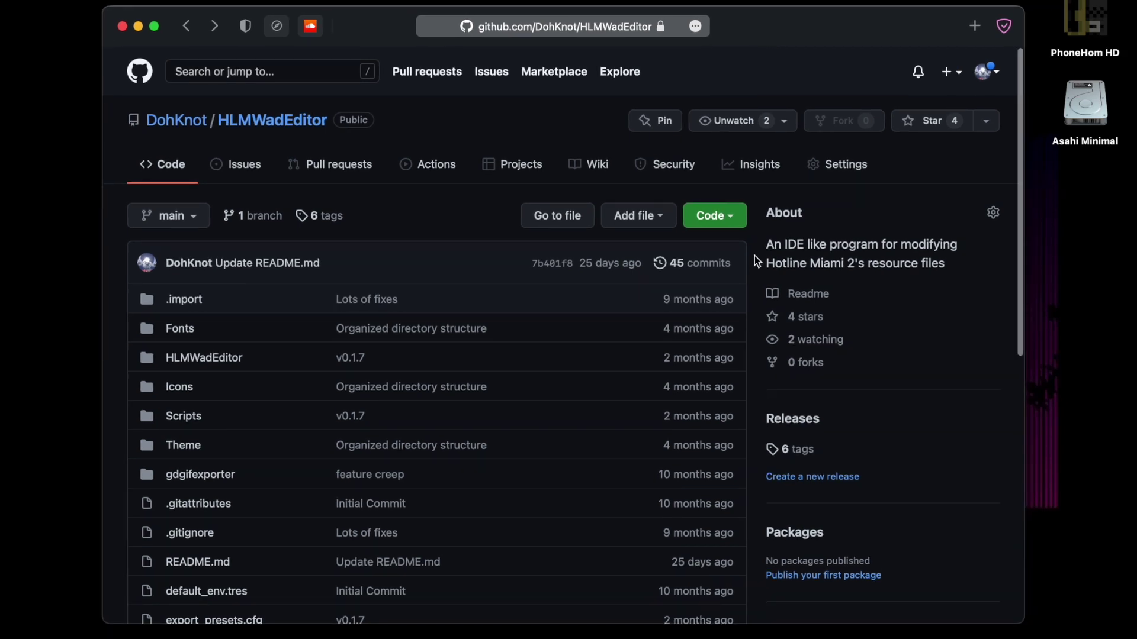
scroll(755, 261, "down", 1)
scroll(754, 256, "down", 1)
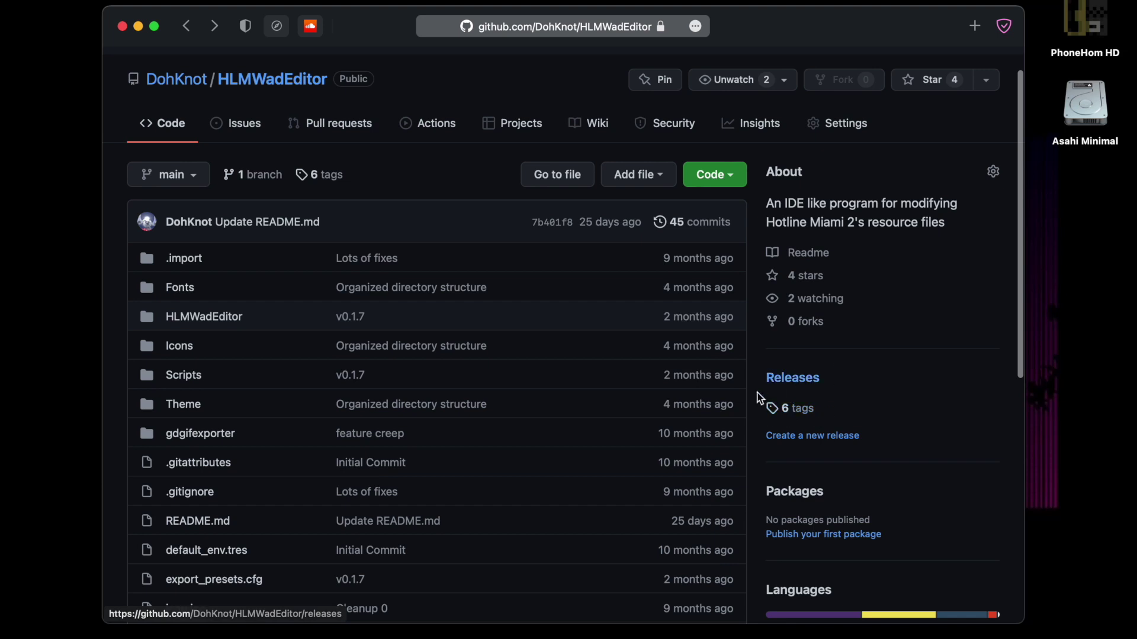
- Download HLMWadEditor-v017_macintel.zip from the v0.1.7 release's assets on the Releases page
left_click(790, 385)
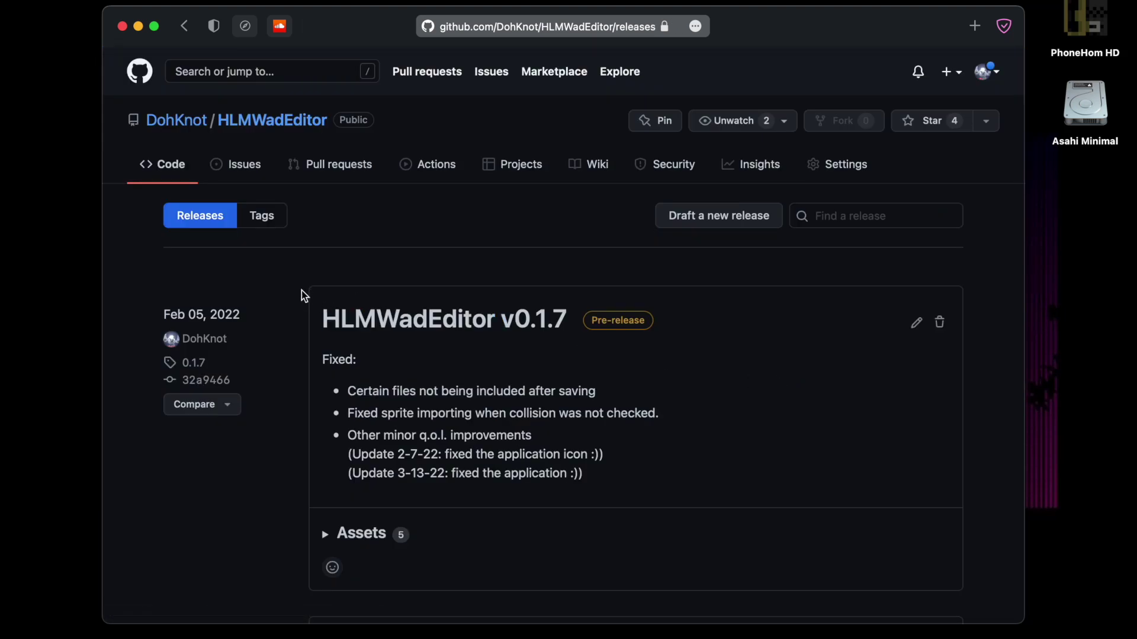
scroll(301, 290, "down", 2)
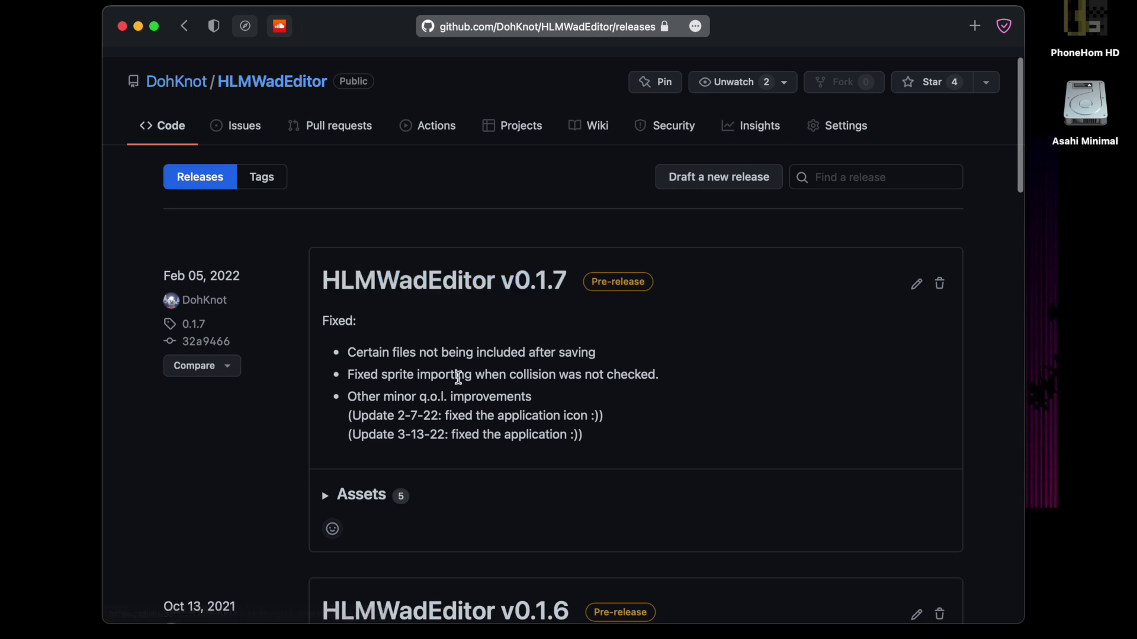
scroll(453, 376, "down", 5)
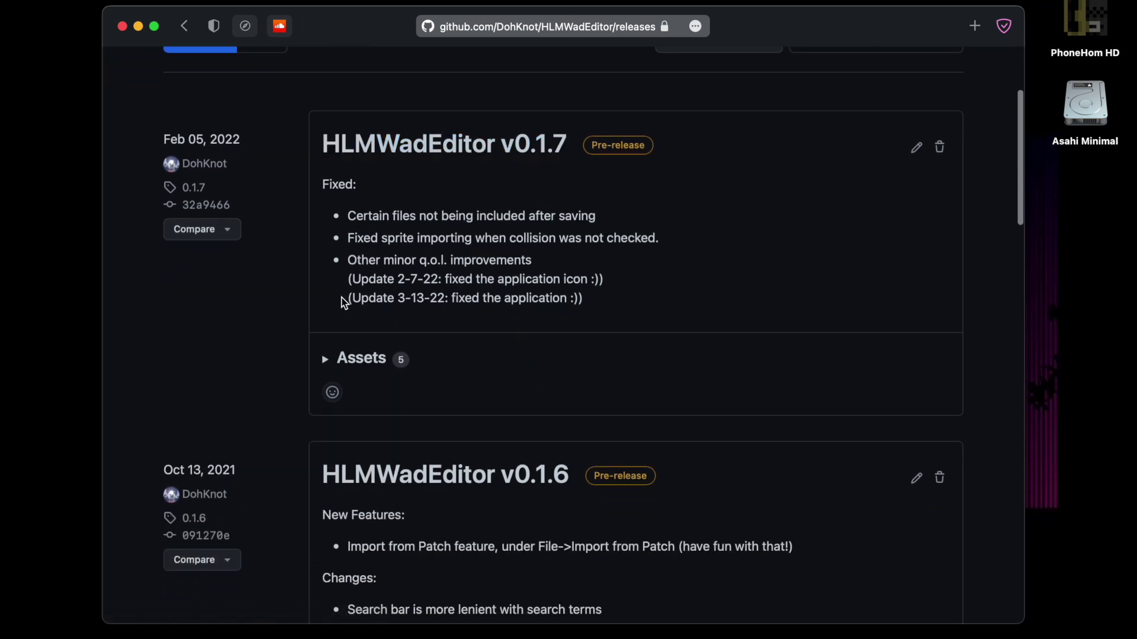
left_click(324, 360)
scroll(349, 368, "down", 1)
scroll(364, 372, "down", 1)
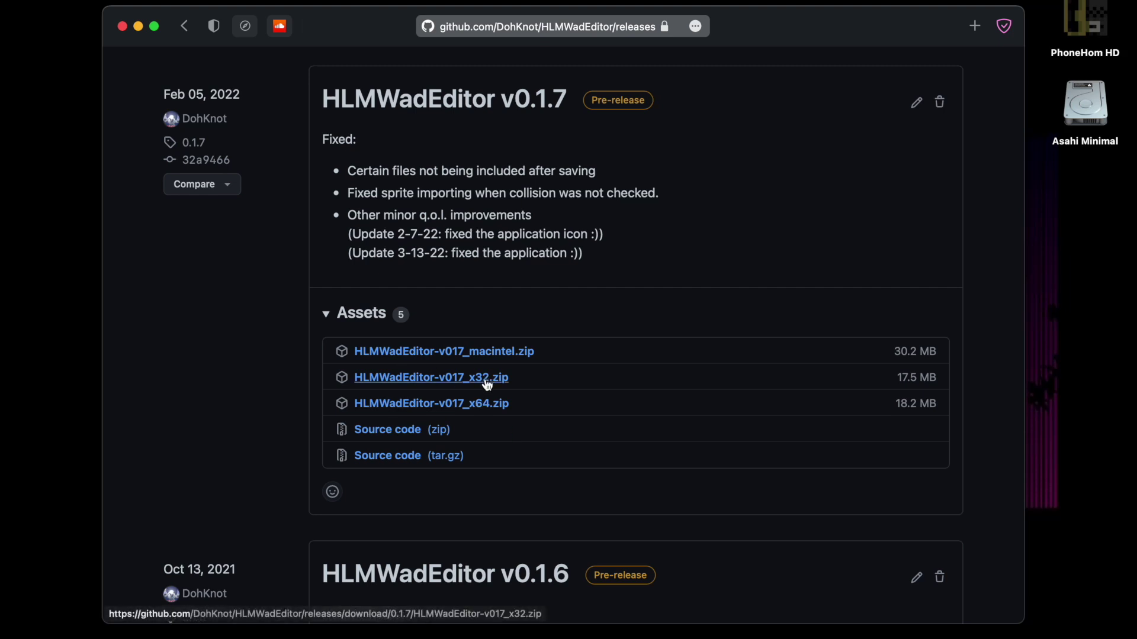
scroll(617, 373, "down", 2)
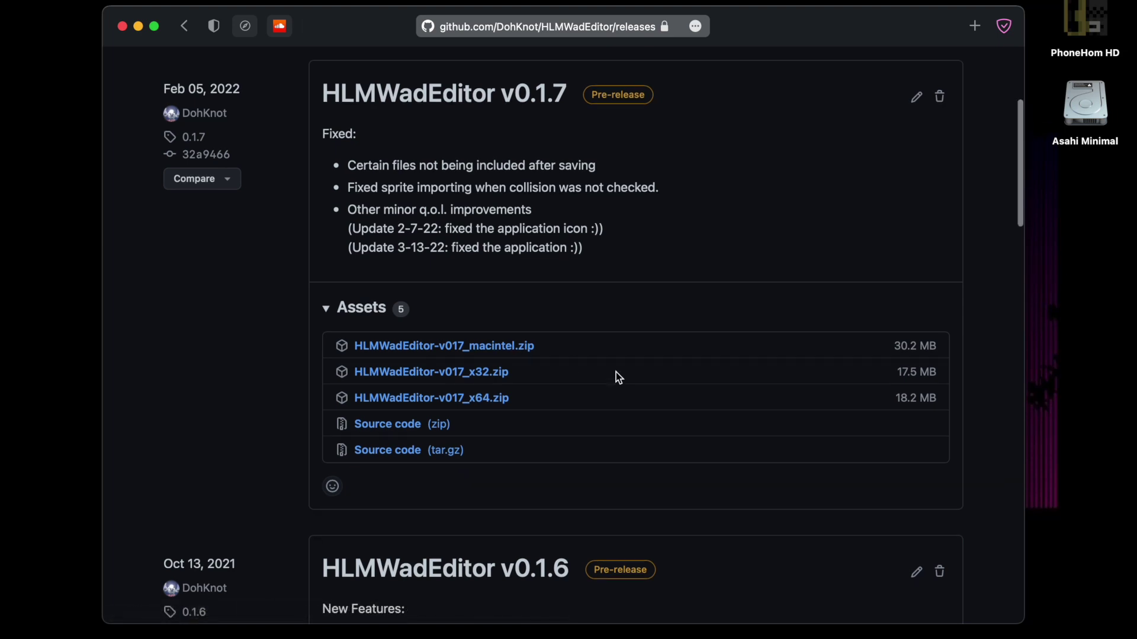
scroll(554, 321, "down", 2)
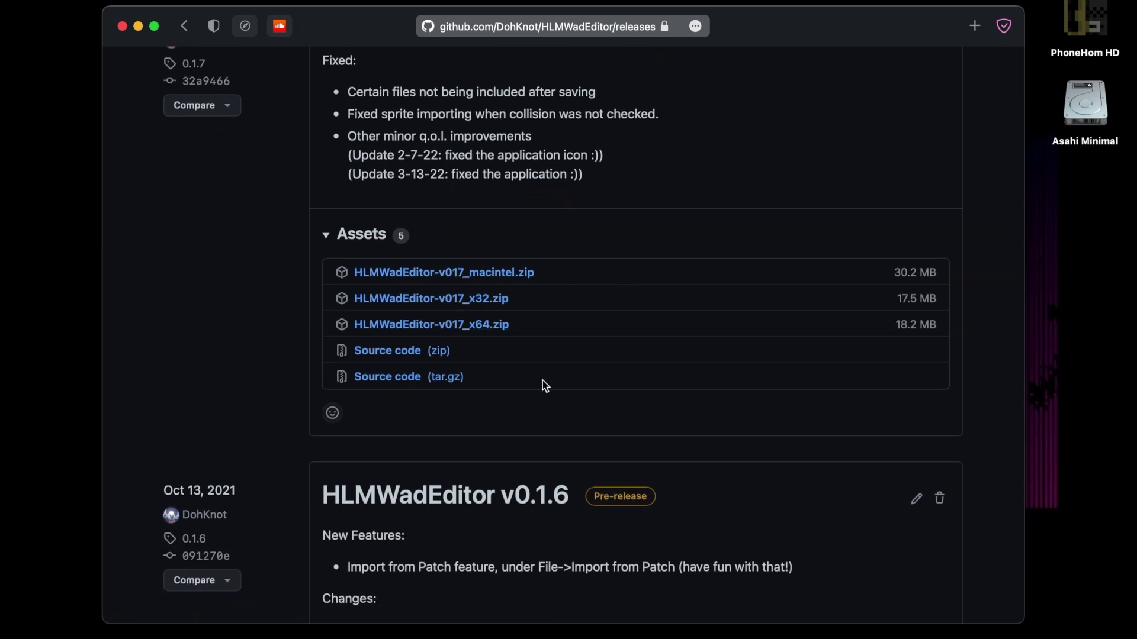
left_click(510, 272)
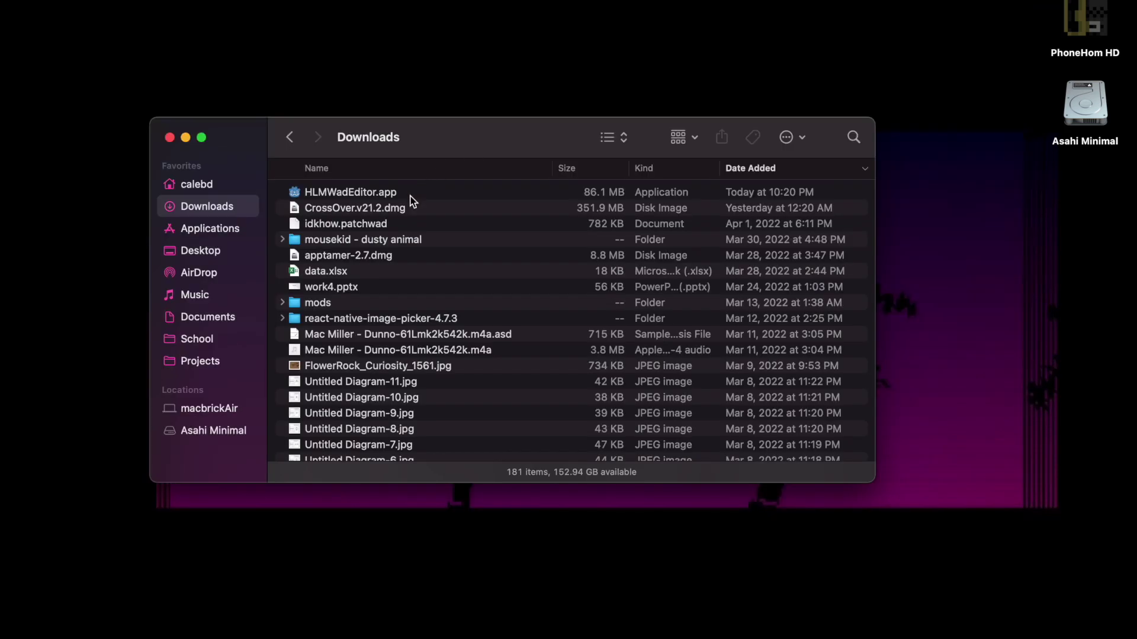
- Launch the downloaded HLMWadEditor.app from Downloads and move its window to the left
left_click(412, 196)
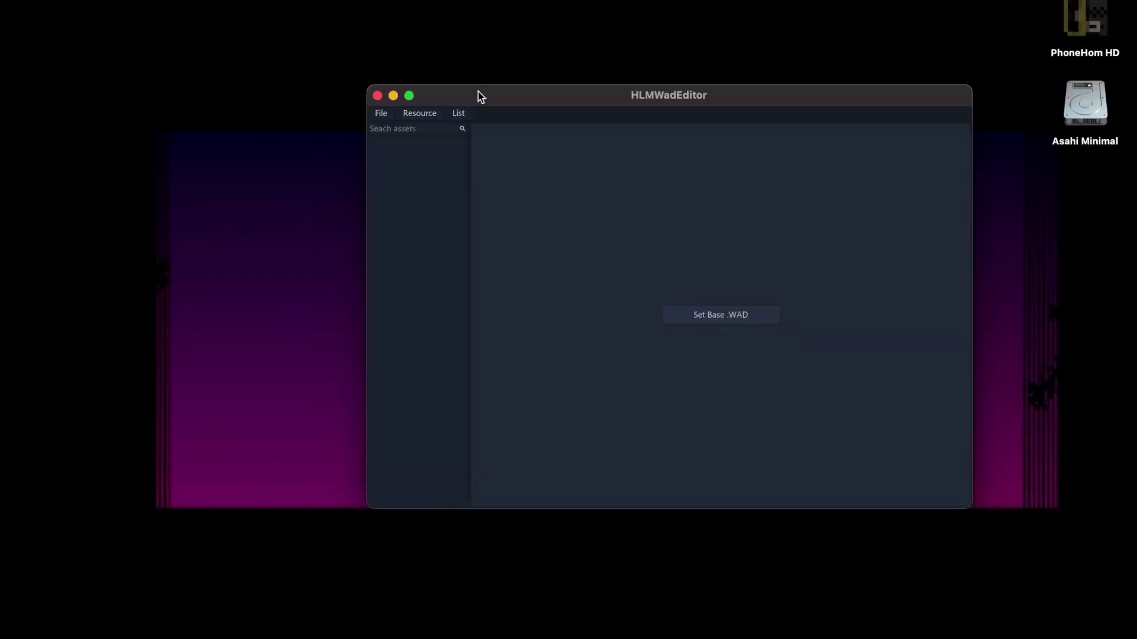
left_click_drag(478, 91, 375, 96)
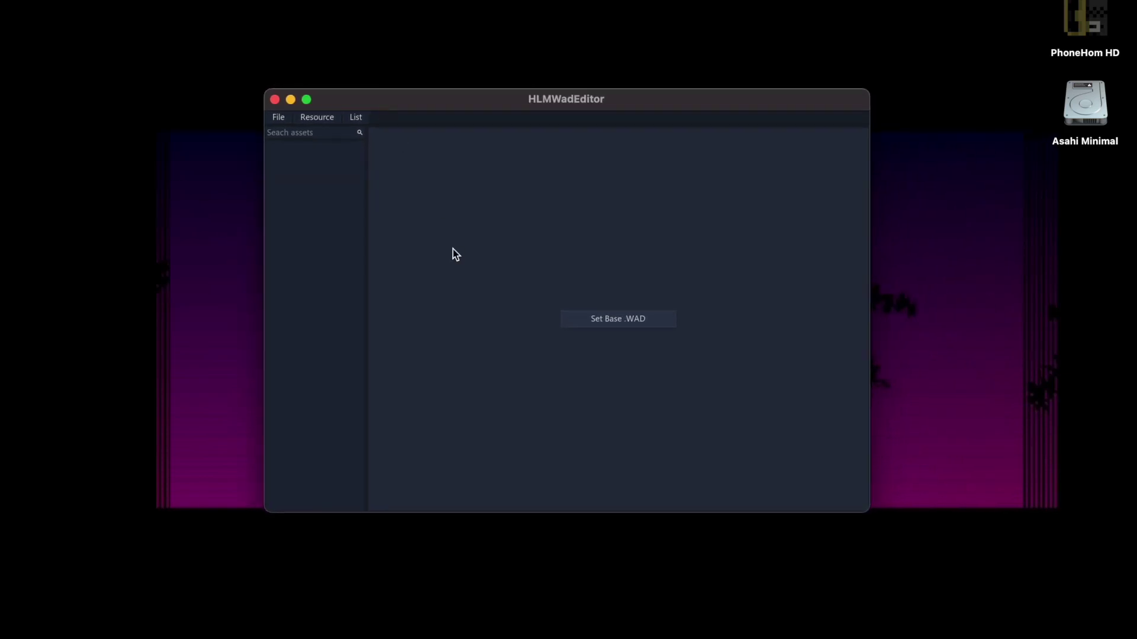
- Set hlm2_data_desktop.wad from the Documents folder as the base WAD
left_click(618, 325)
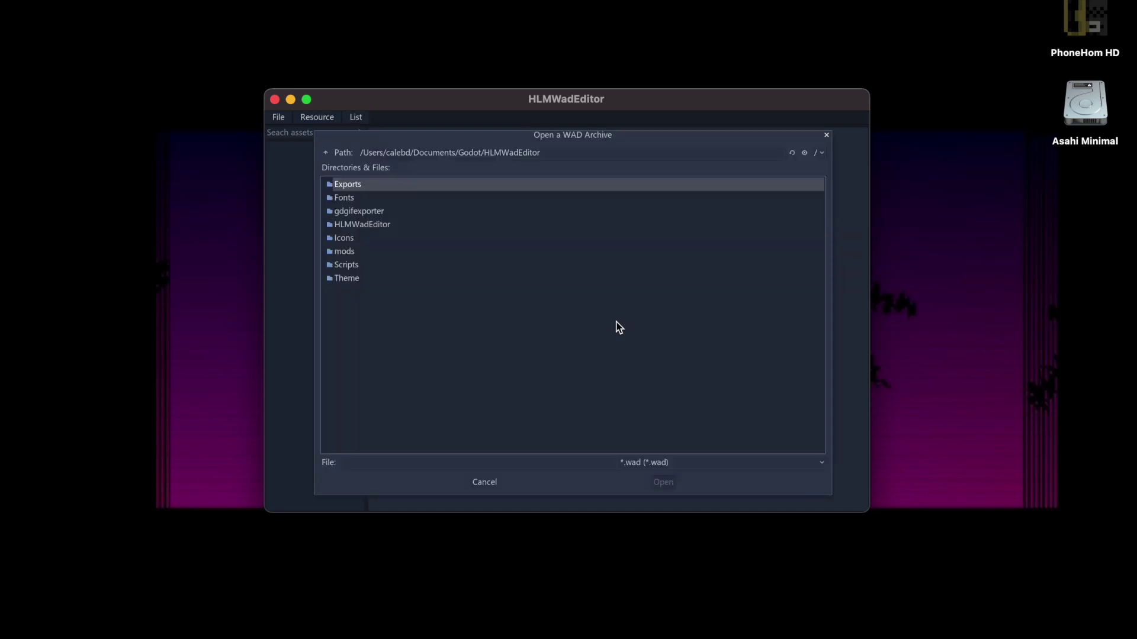
left_click(326, 153)
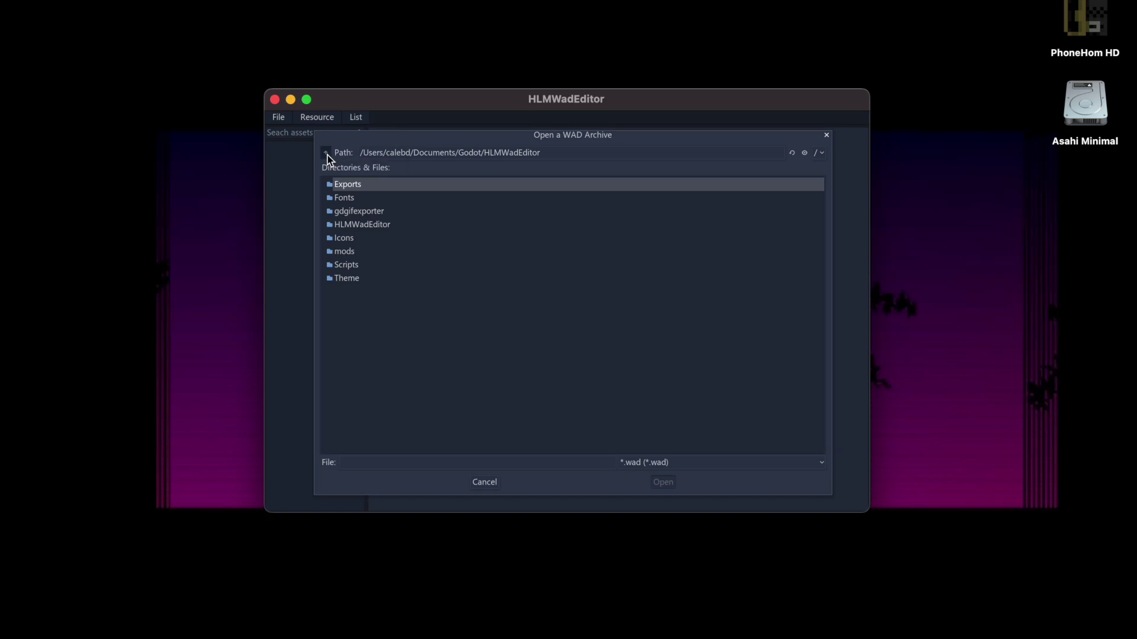
left_click(326, 154)
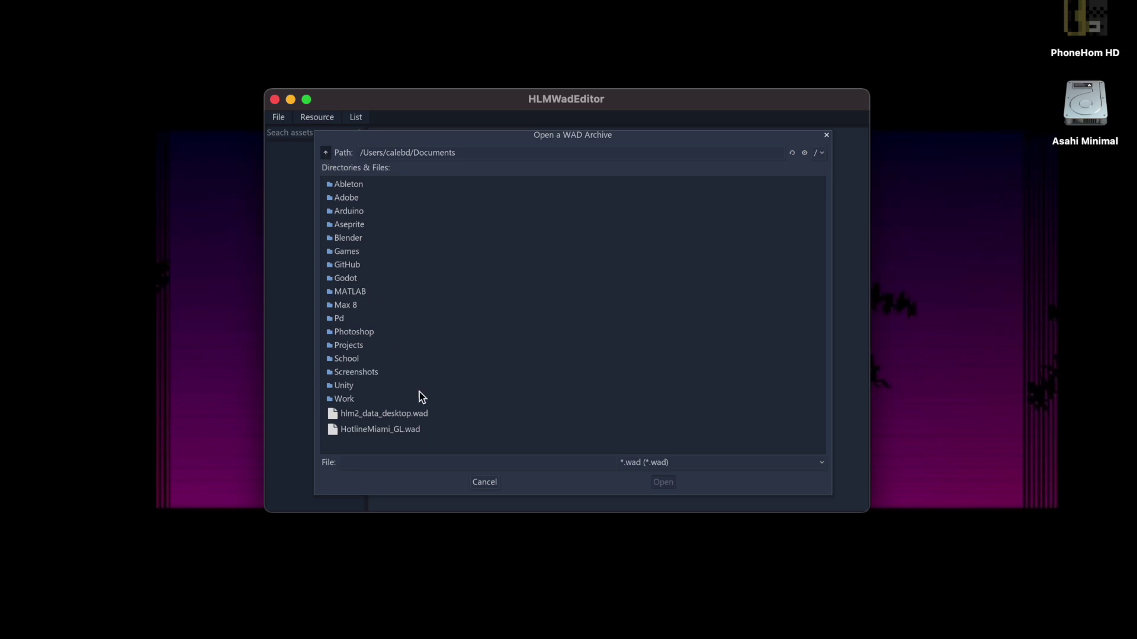
left_click(428, 415)
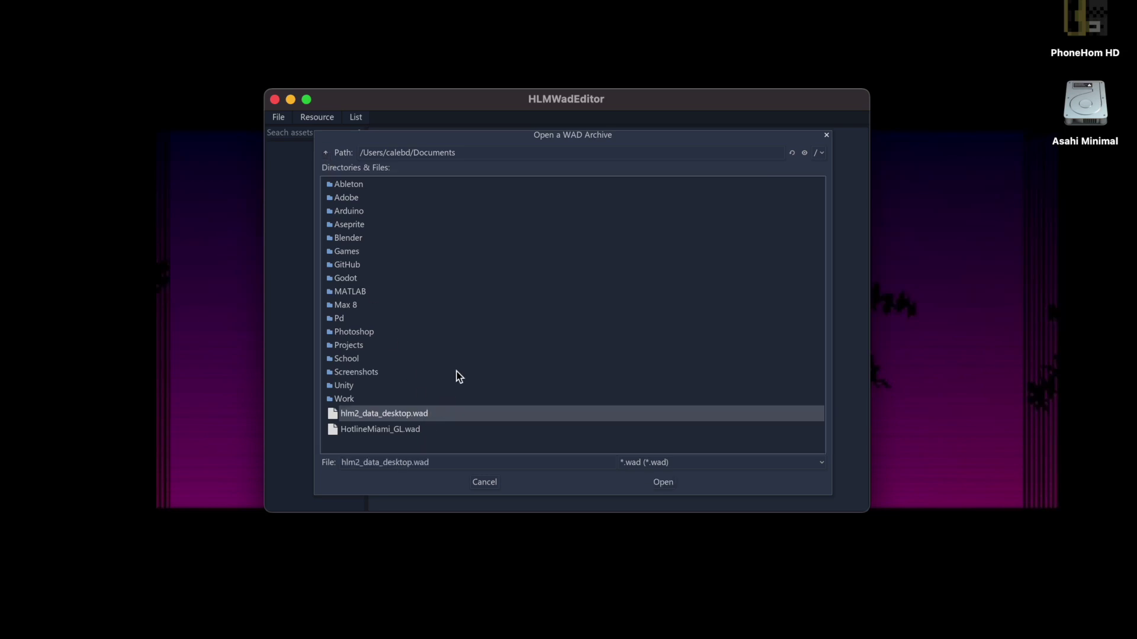
left_click(664, 483)
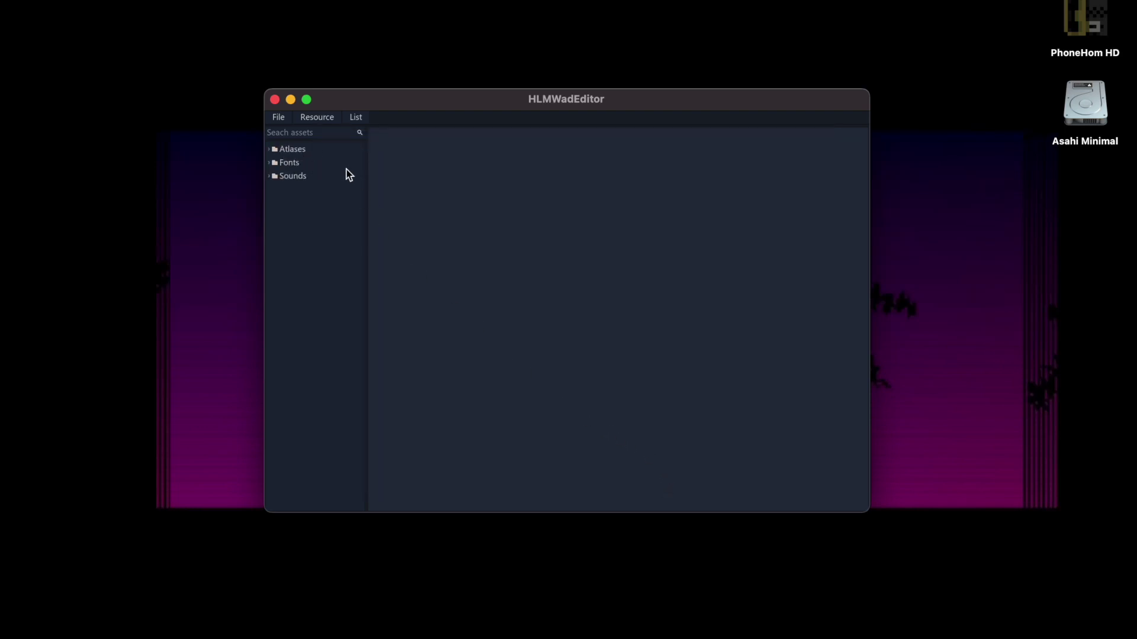
- Expand the Atlases folder and open the Player_Cop.meta atlas
left_click(297, 154)
scroll(300, 162, "down", 5)
scroll(301, 162, "up", 5)
scroll(301, 162, "up", 1)
scroll(301, 162, "down", 5)
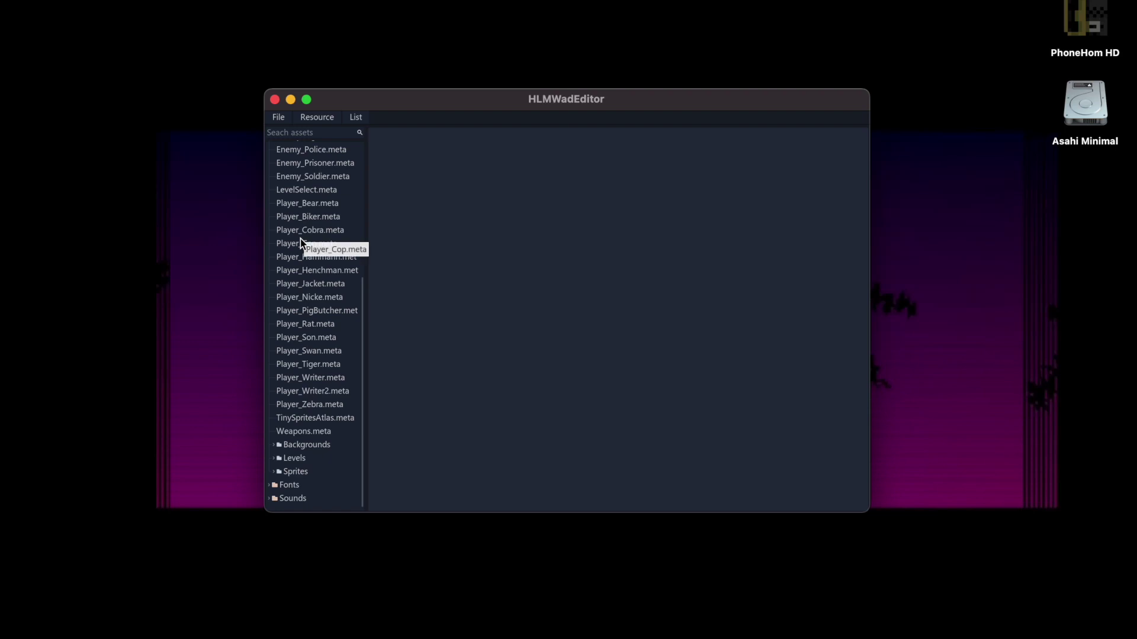
scroll(309, 256, "up", 5)
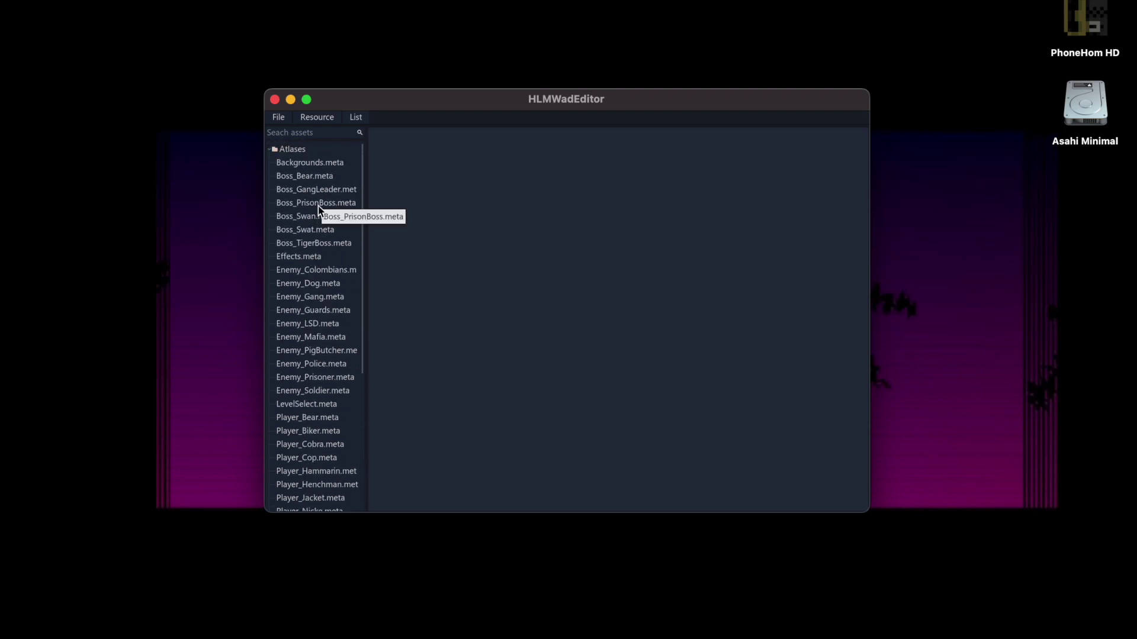
scroll(318, 207, "down", 5)
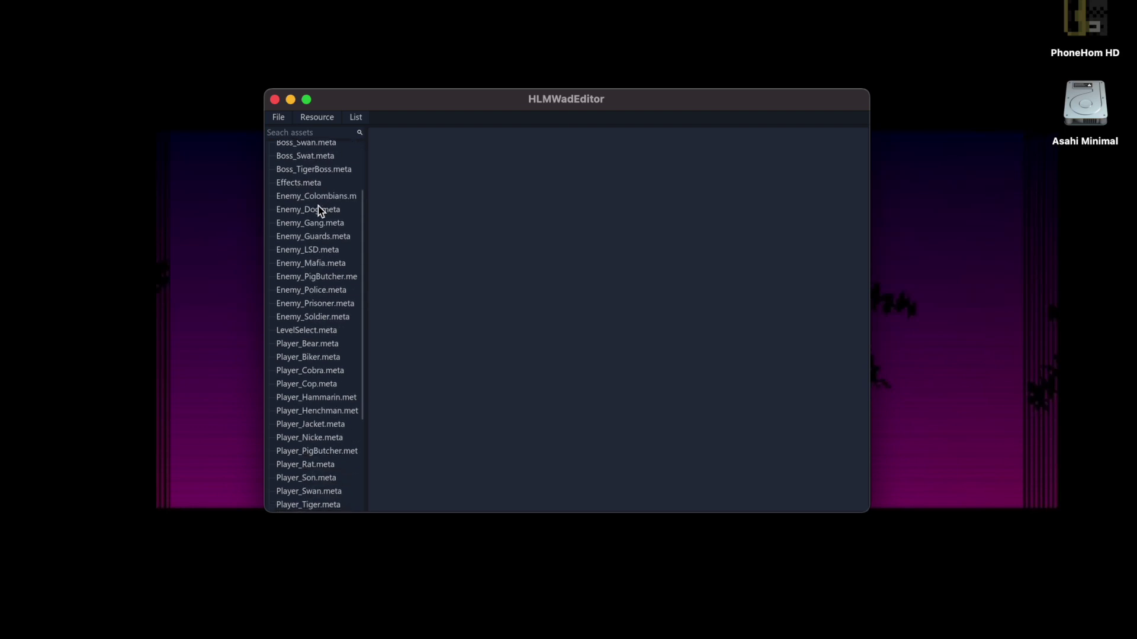
scroll(318, 206, "down", 3)
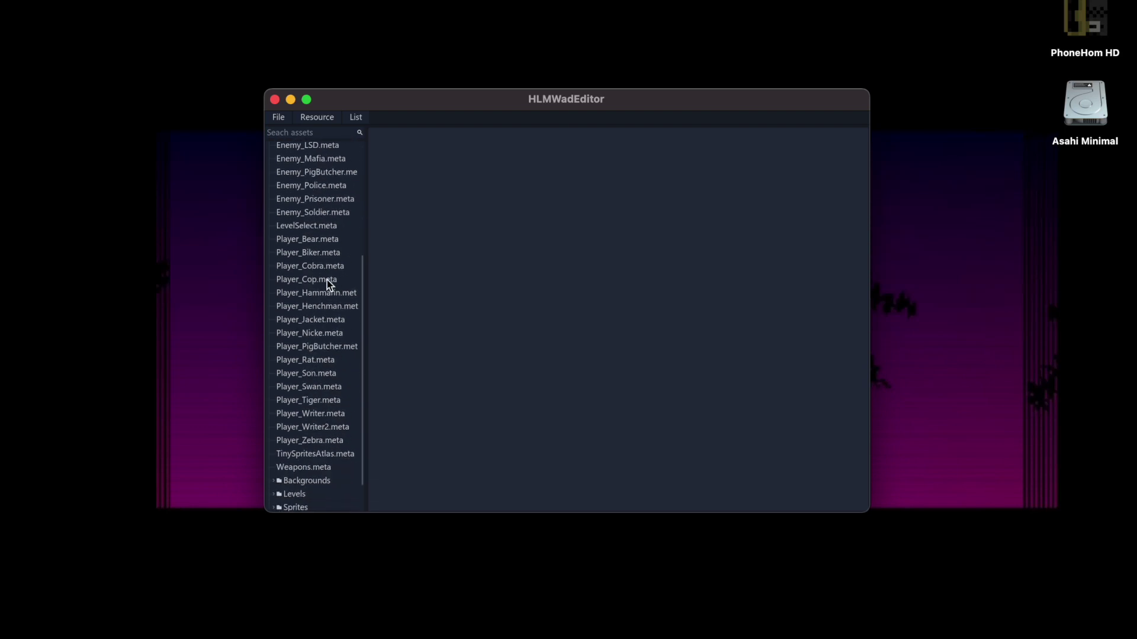
left_click(327, 279)
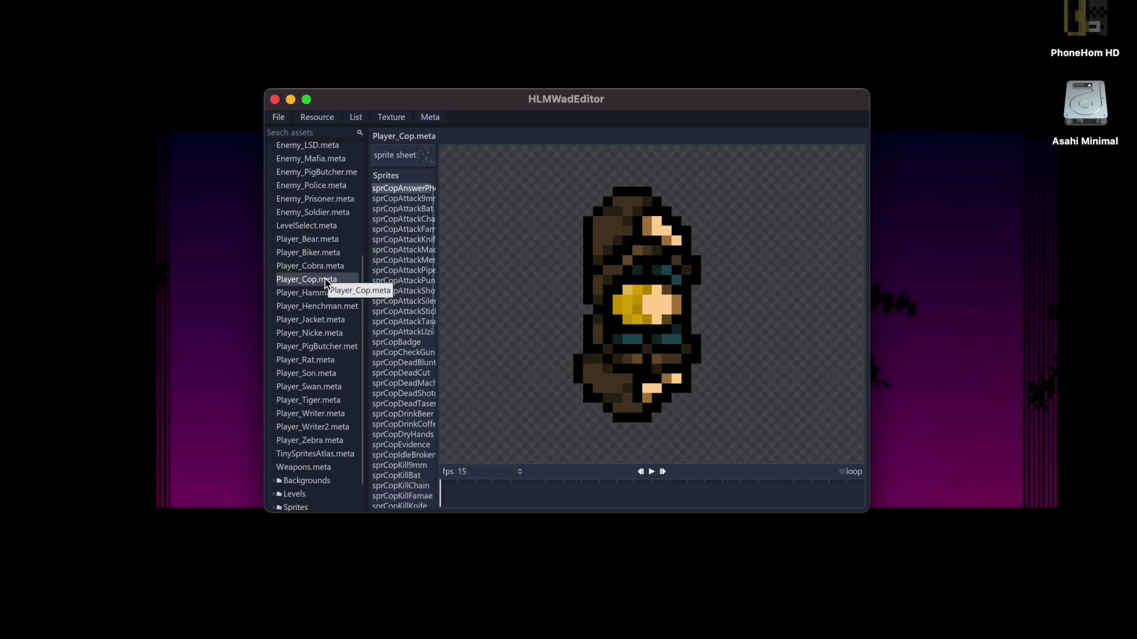
- Widen the sprite list and preview the sprCopAttack sprites, starting from sprCopAttackBat
left_click_drag(437, 216, 476, 219)
left_click(422, 207)
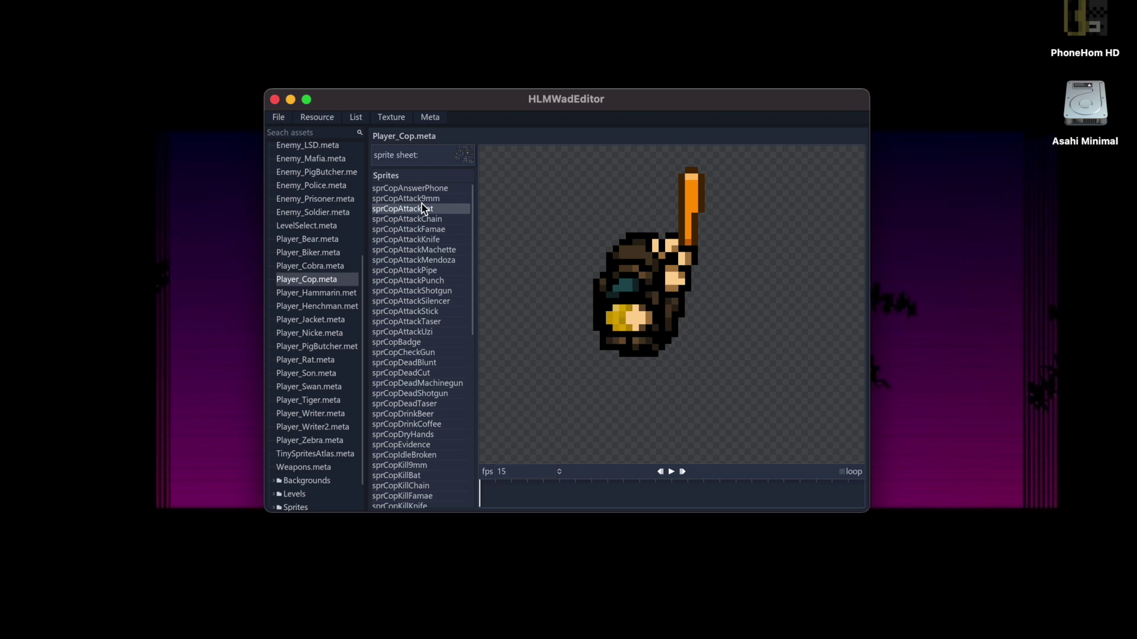
key("Down")
key("Down")
key("Down")
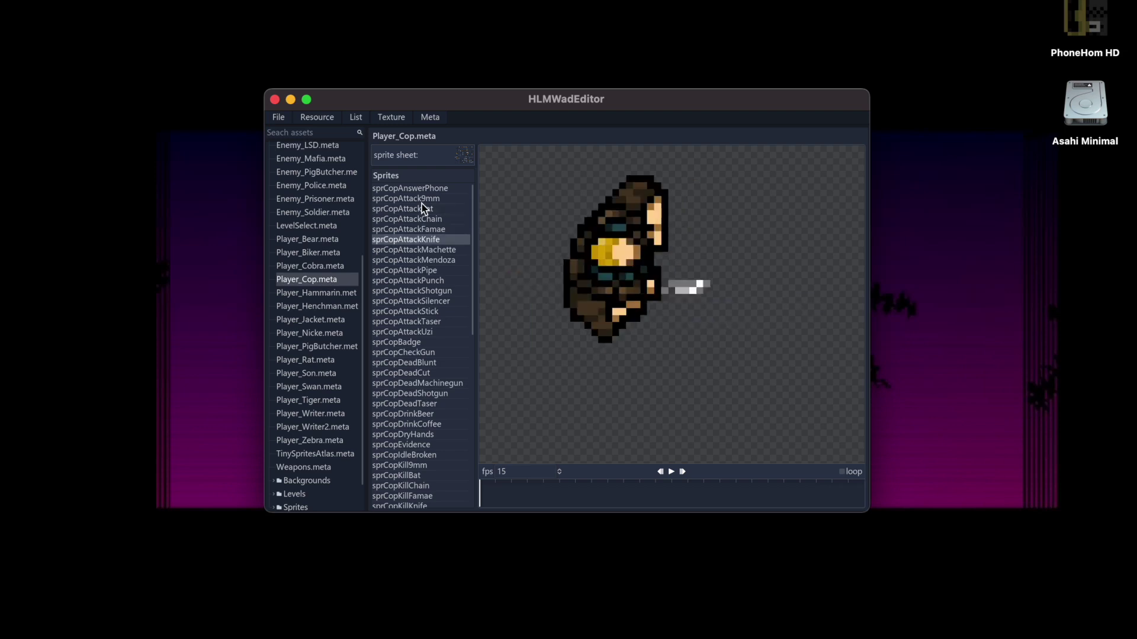
key("space")
key("Down")
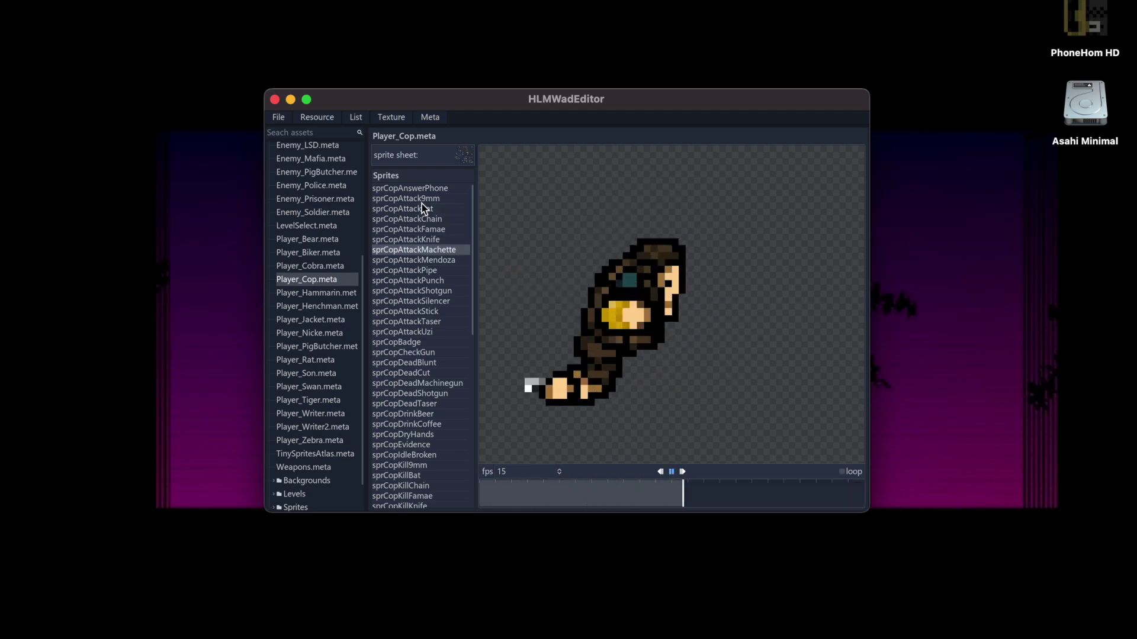
mouse_move(672, 259)
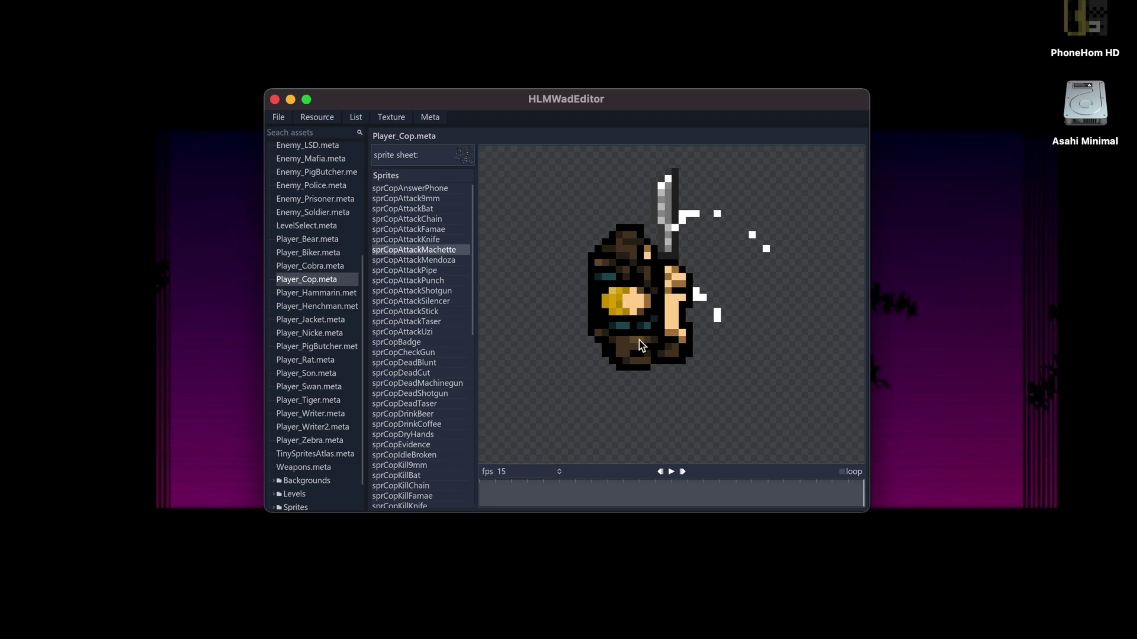
scroll(414, 302, "down", 5)
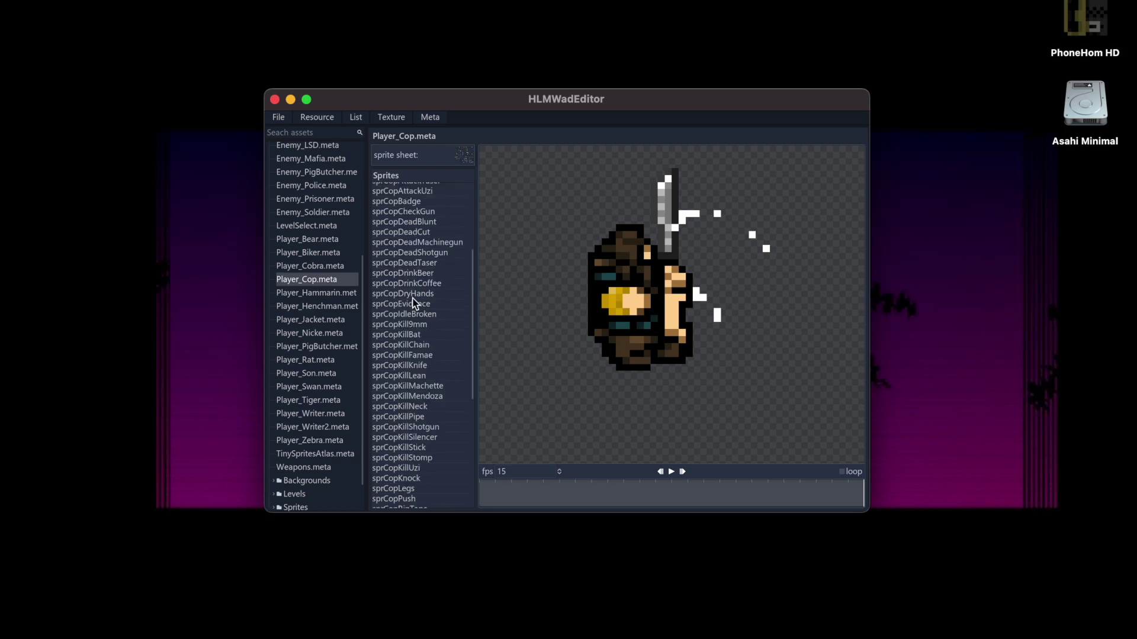
- Open Player_Son.meta and play the sprSonWalkMagnum walk animation once
left_click(314, 375)
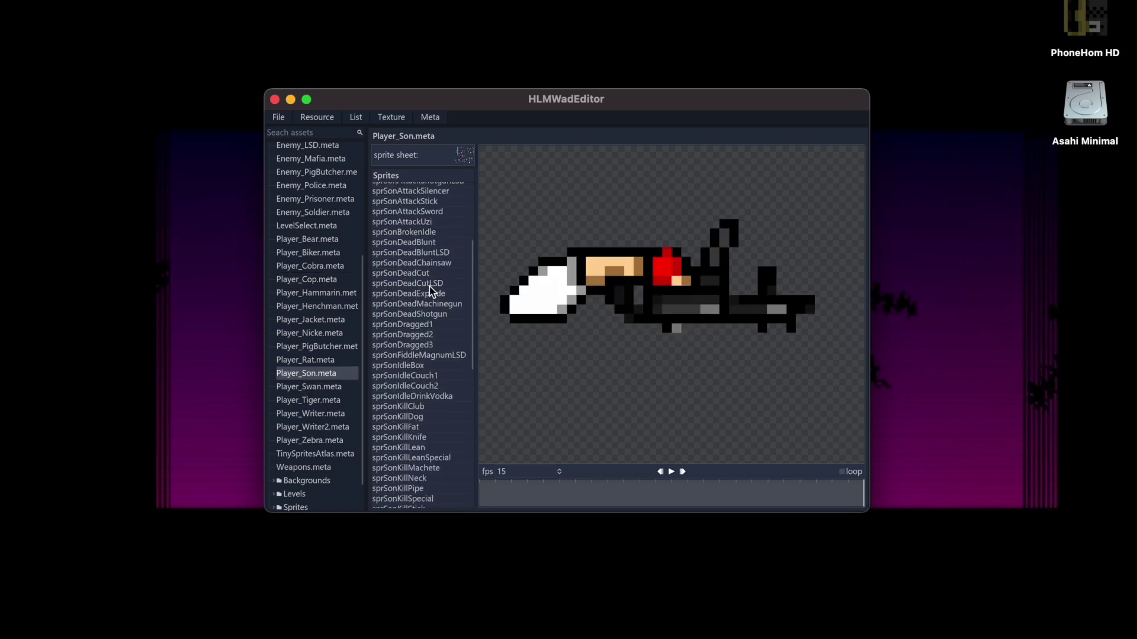
scroll(429, 286, "up", 5)
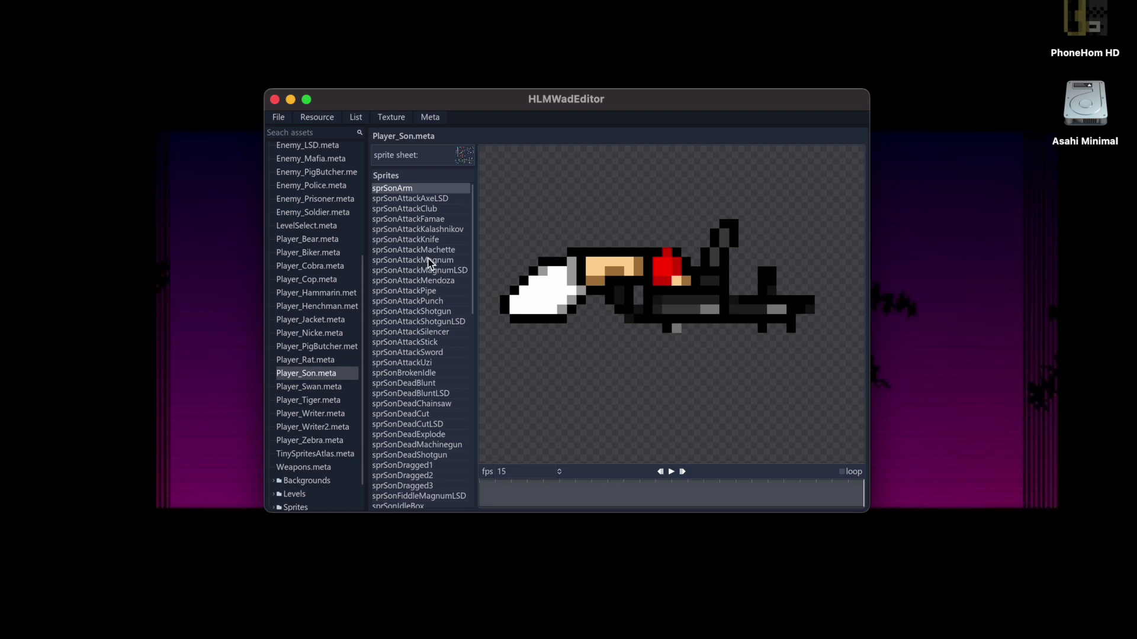
scroll(429, 263, "down", 7)
scroll(429, 264, "down", 8)
scroll(430, 263, "down", 1)
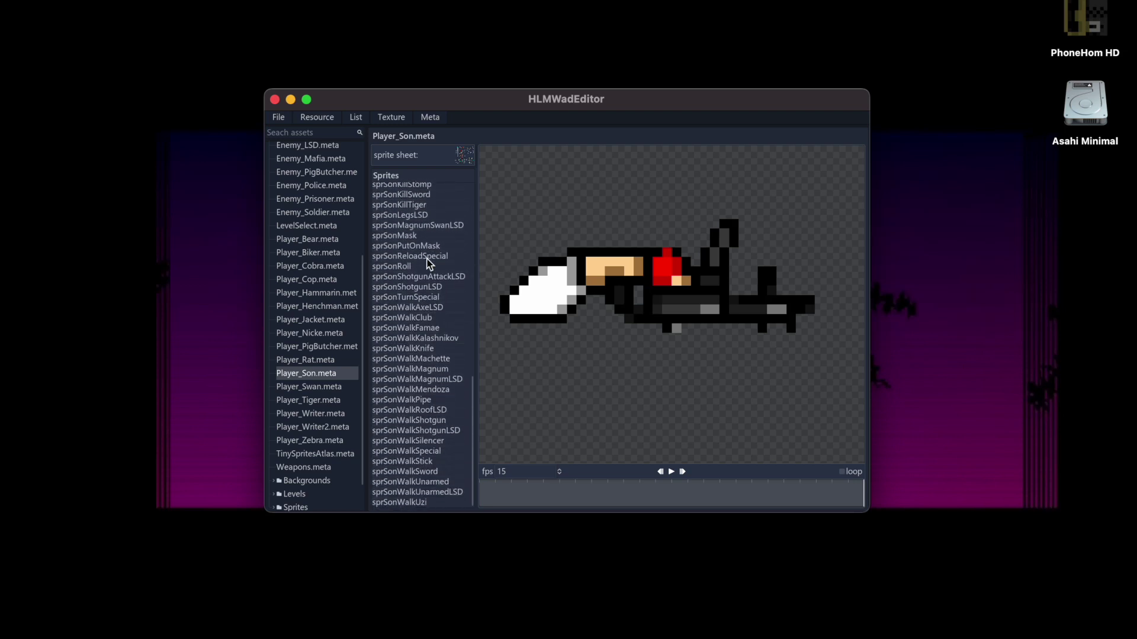
left_click(431, 369)
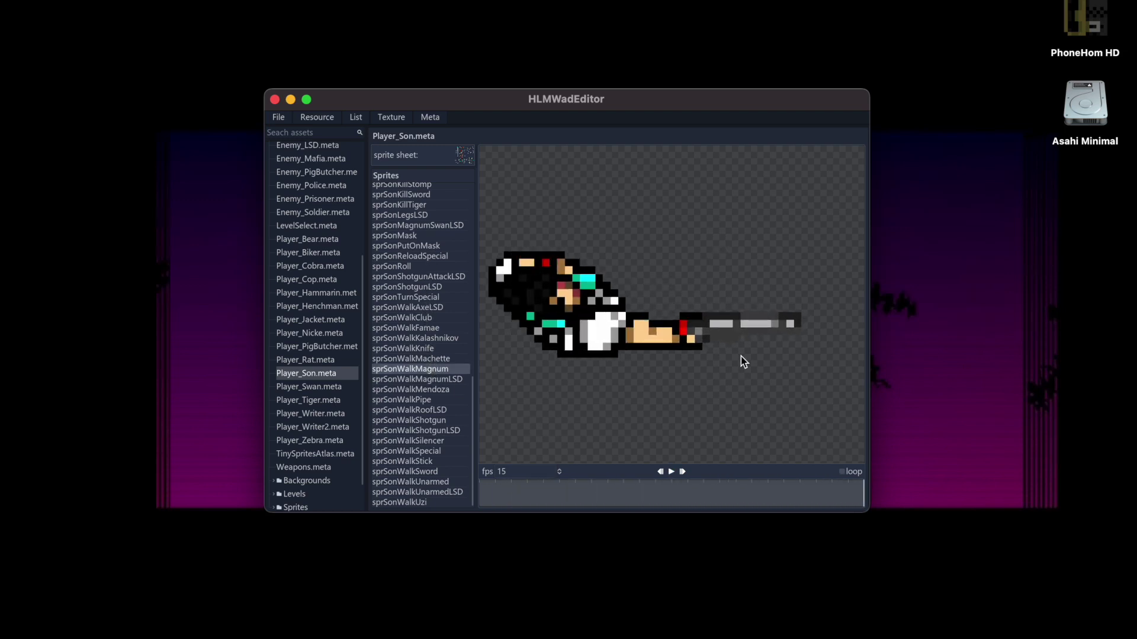
key("space")
key("space")
- Look through the File, List and Meta menus, leaving the Meta menu's sprite import/export options open
left_click(279, 118)
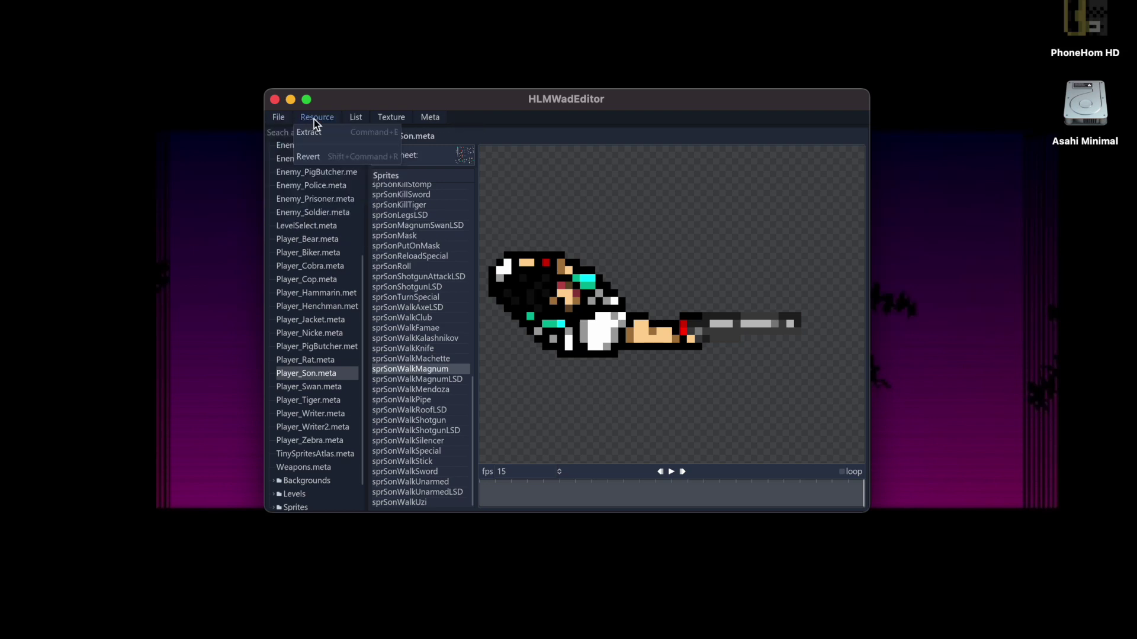
mouse_move(365, 122)
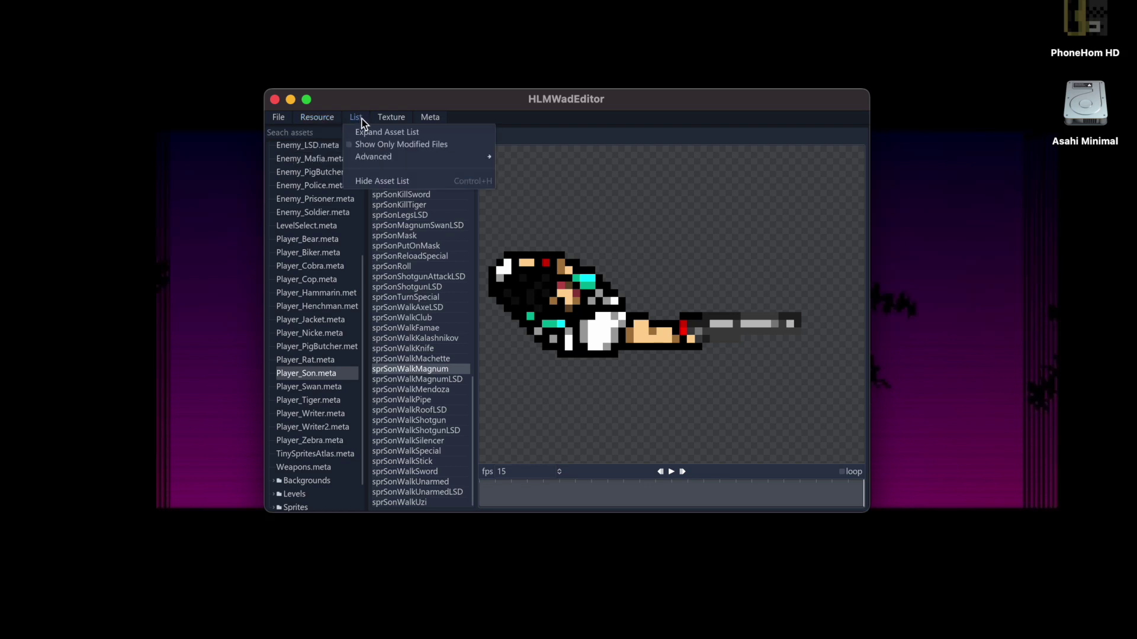
left_click(361, 119)
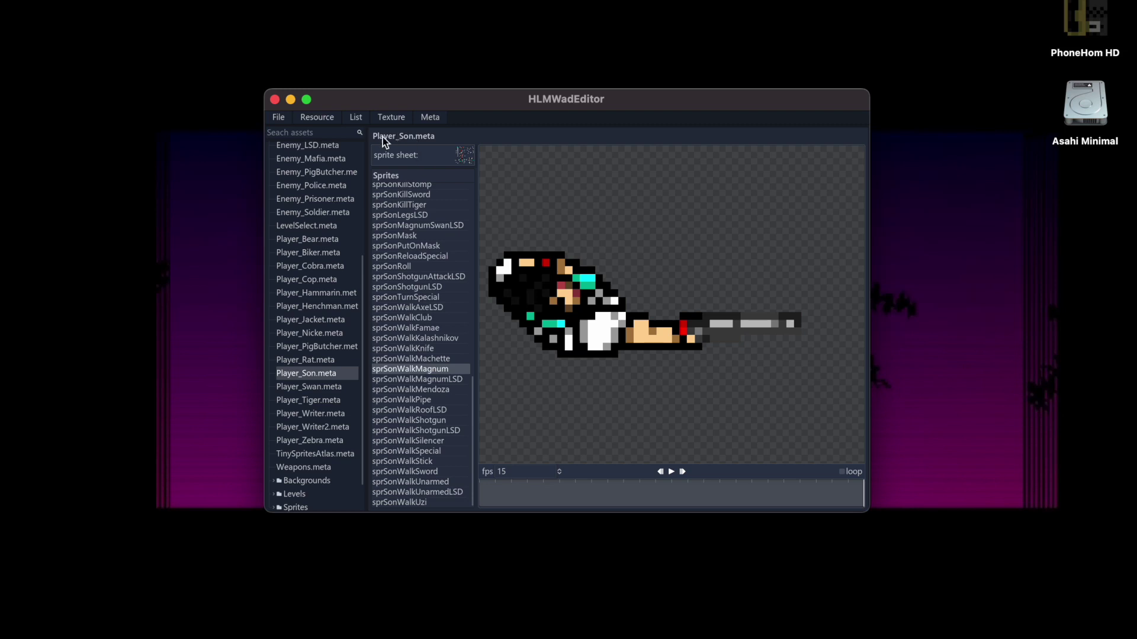
left_click(428, 118)
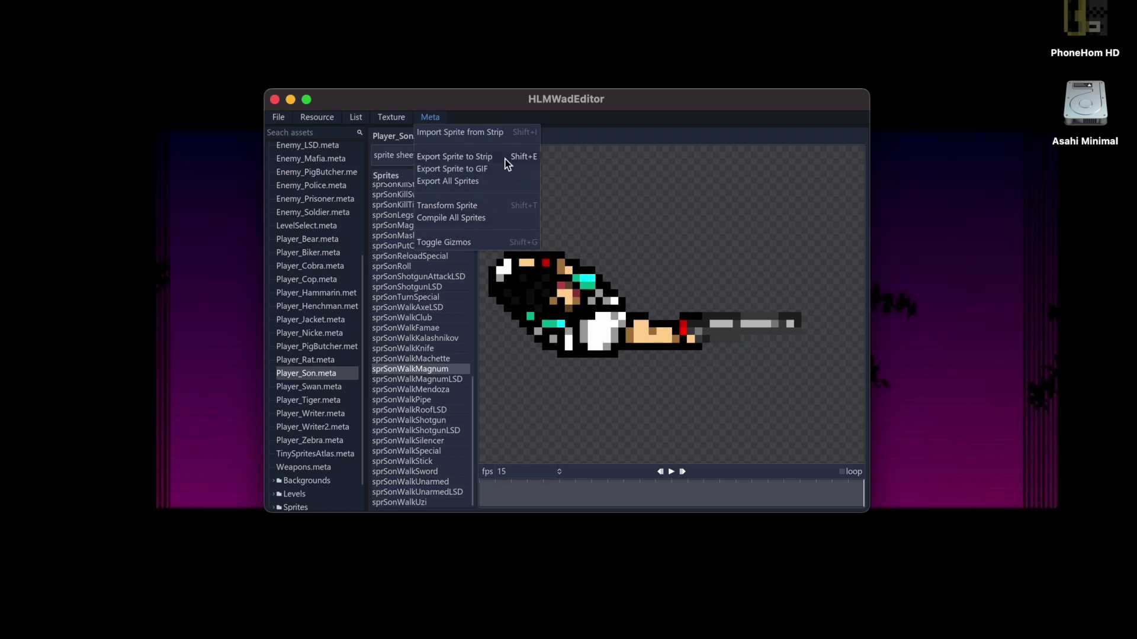
left_click(551, 225)
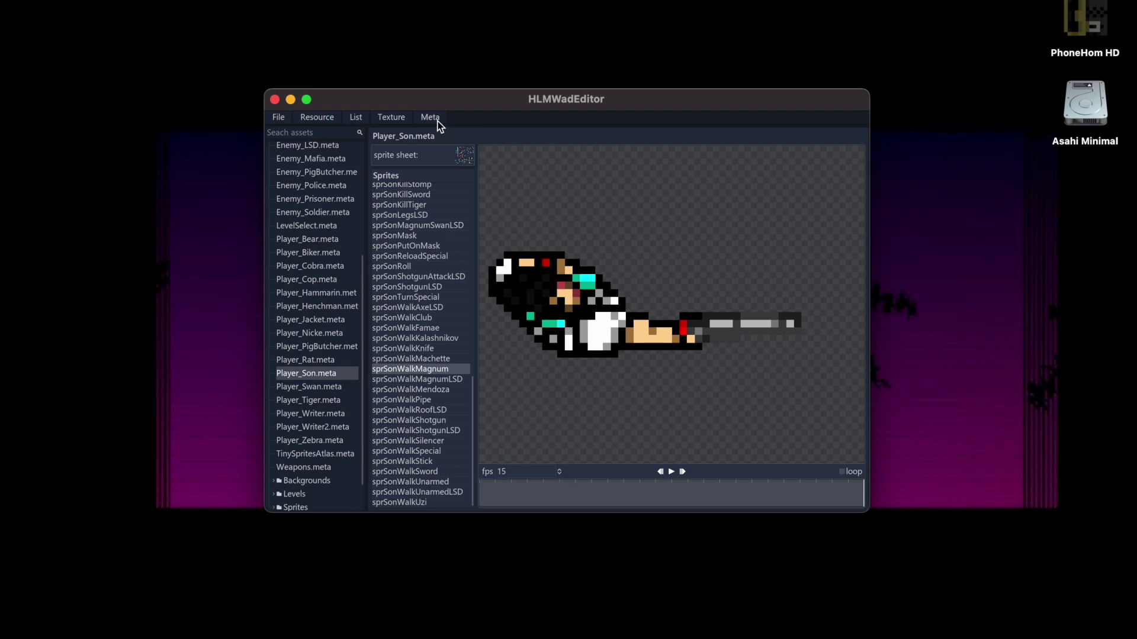
scroll(423, 376, "down", 2)
scroll(422, 377, "up", 2)
left_click(426, 118)
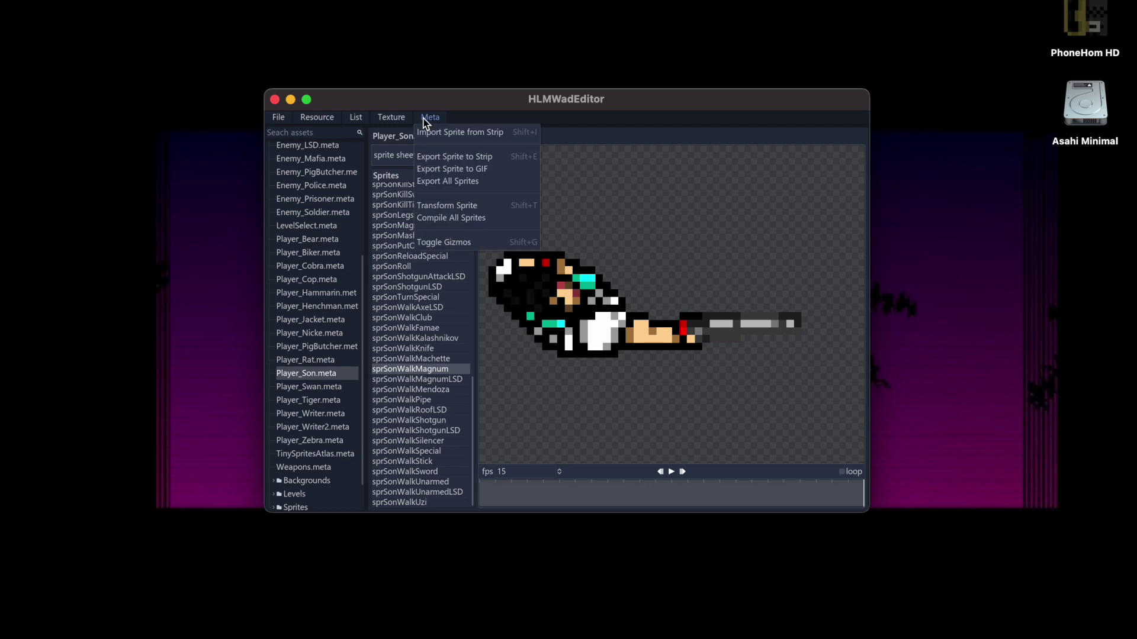
- Export sprSonWalkMagnum as a strip, saved as sprSonWalkMagnum_strip.png in Documents
left_click(434, 158)
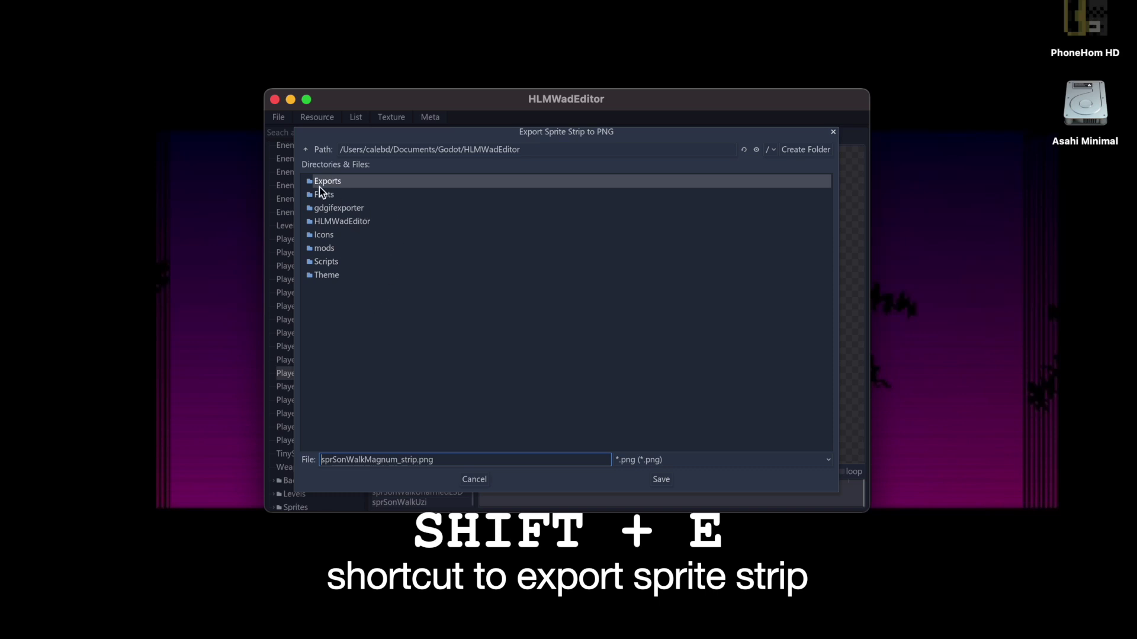
left_click(305, 149)
left_click(305, 149)
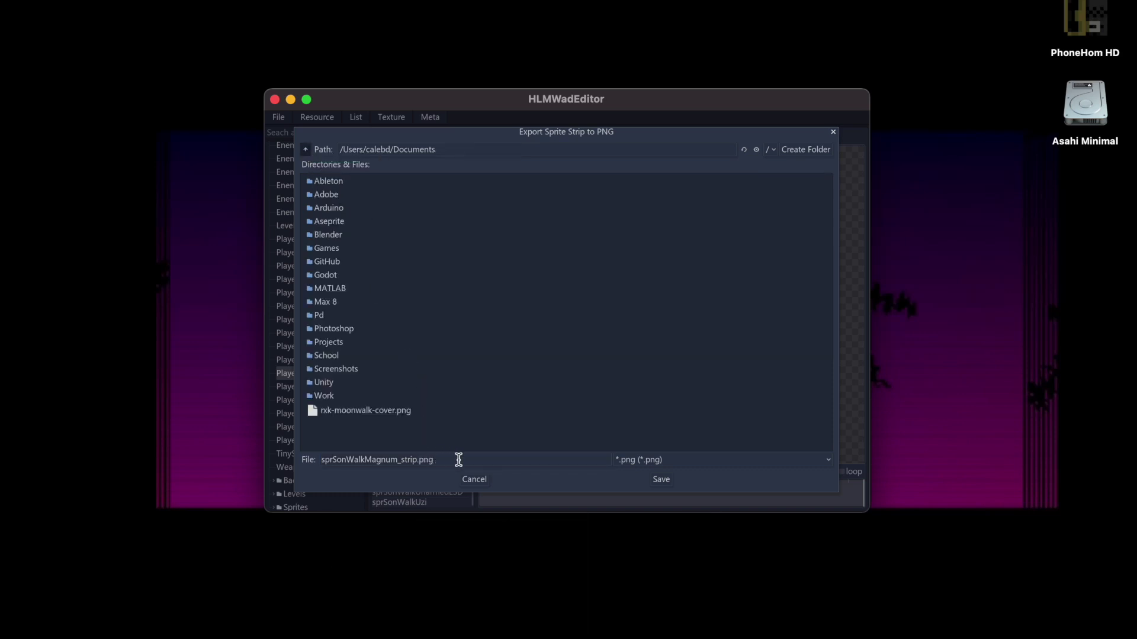
left_click_drag(319, 459, 446, 457)
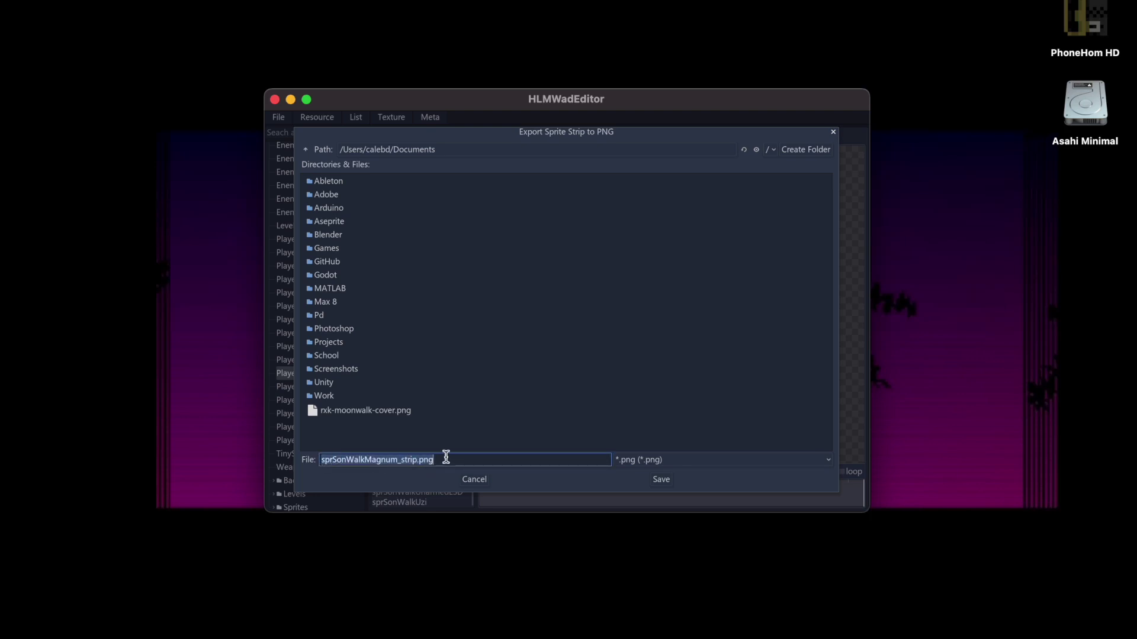
left_click(662, 480)
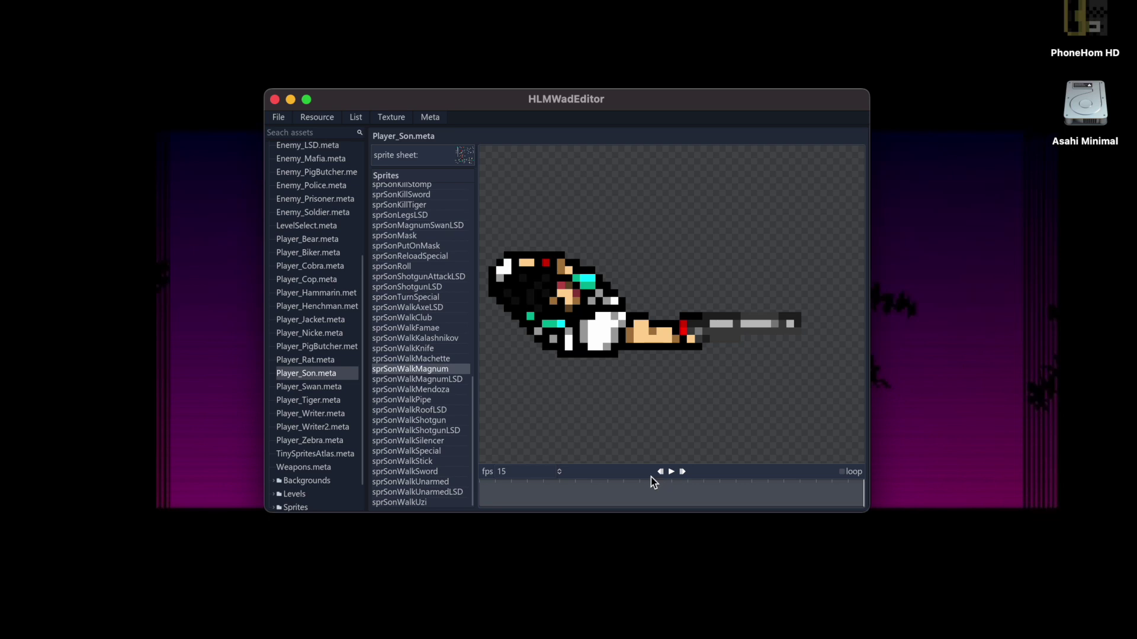
- In Finder's Documents folder, Quick Look sprSonWalkMagnum_strip.png
key("super+Tab")
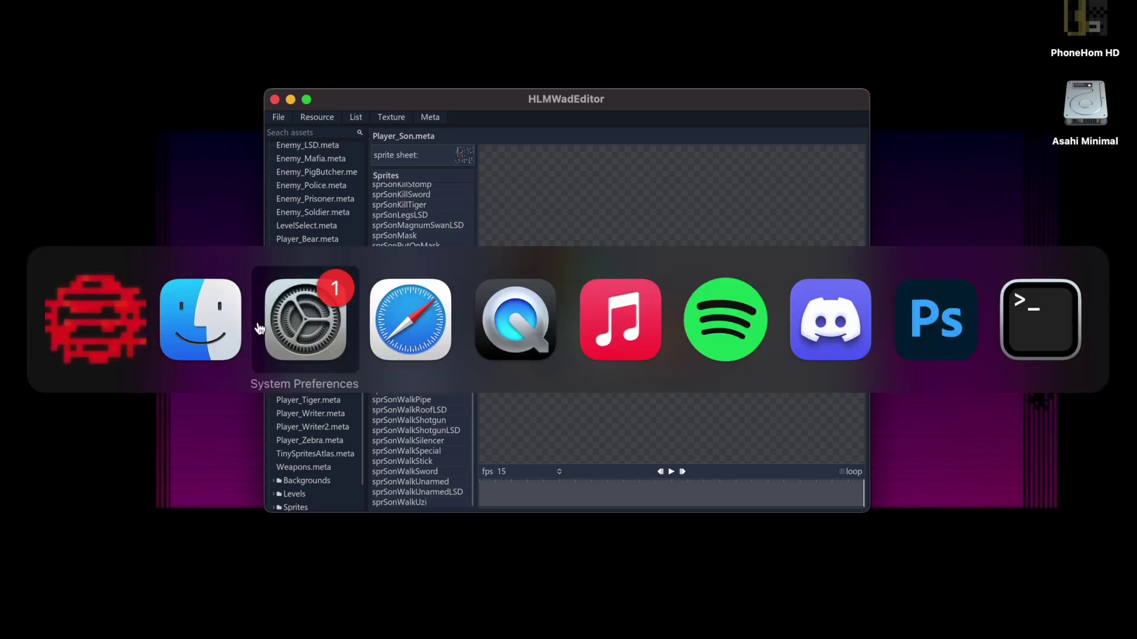
left_click(234, 325)
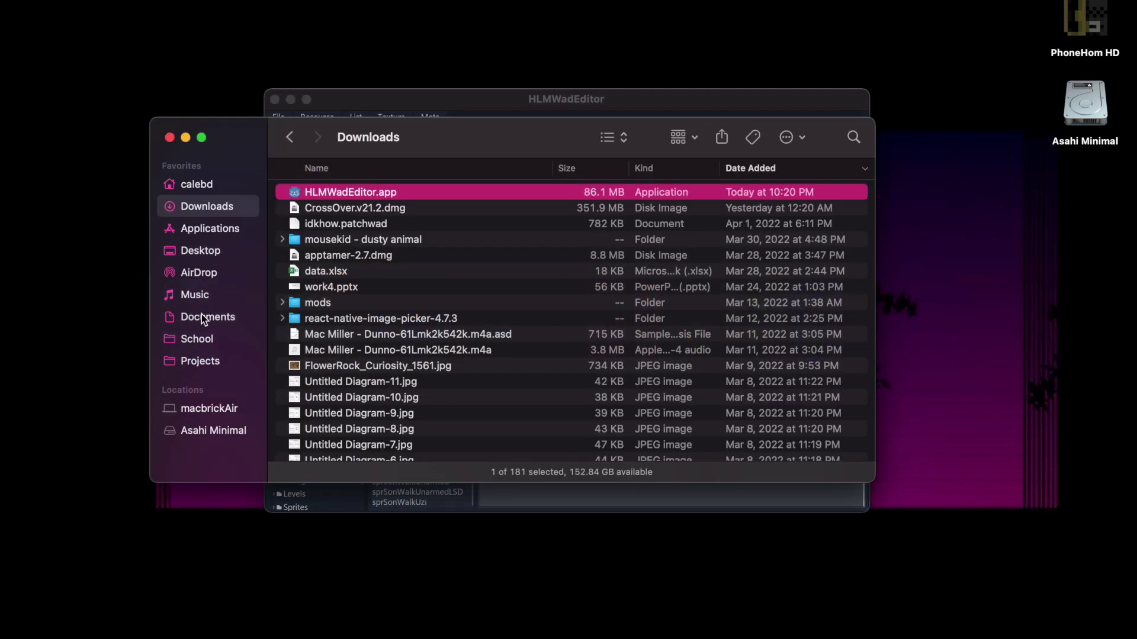
left_click(203, 318)
scroll(349, 327, "down", 2)
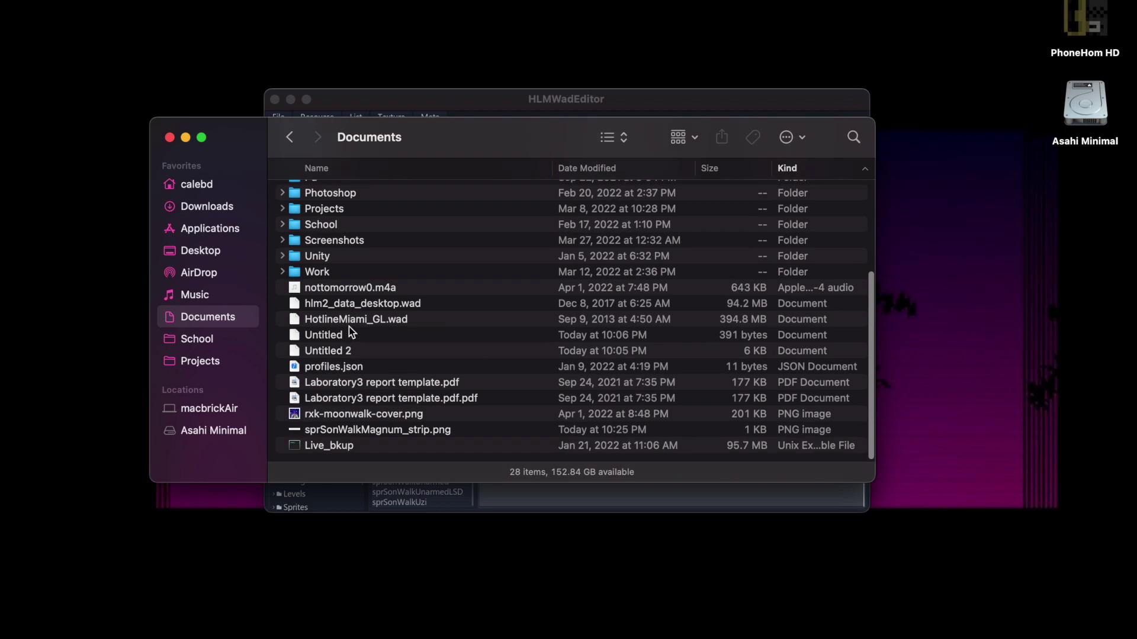
left_click(363, 429)
key("space")
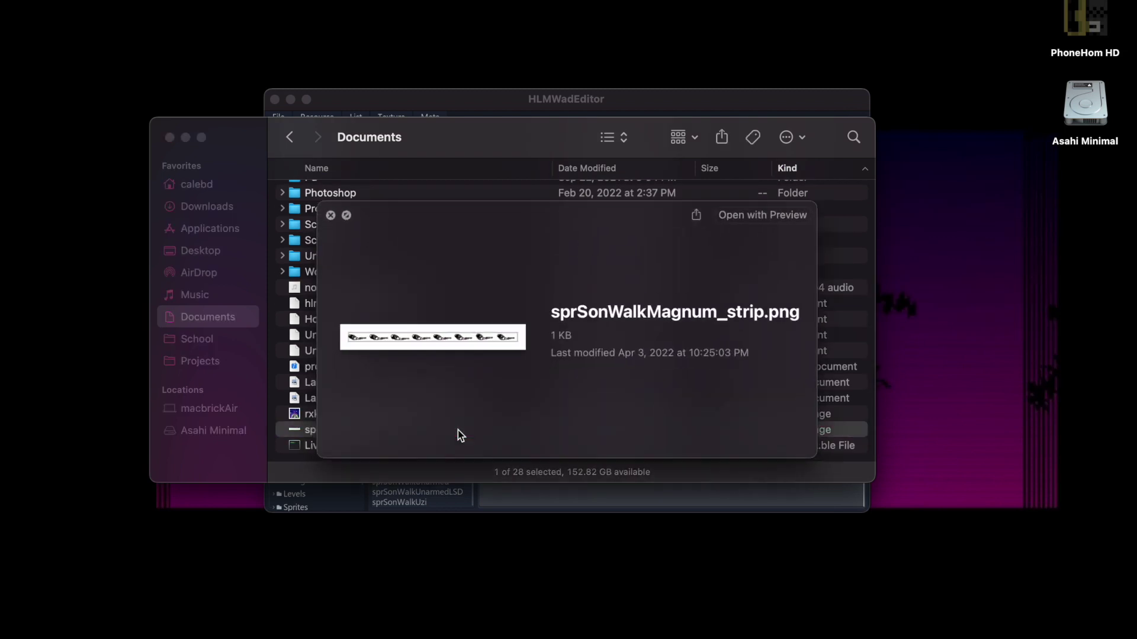
- View the strip enlarged in Preview, then bring up sprSonWalkMagnum_long_magnum.png
left_click(770, 214)
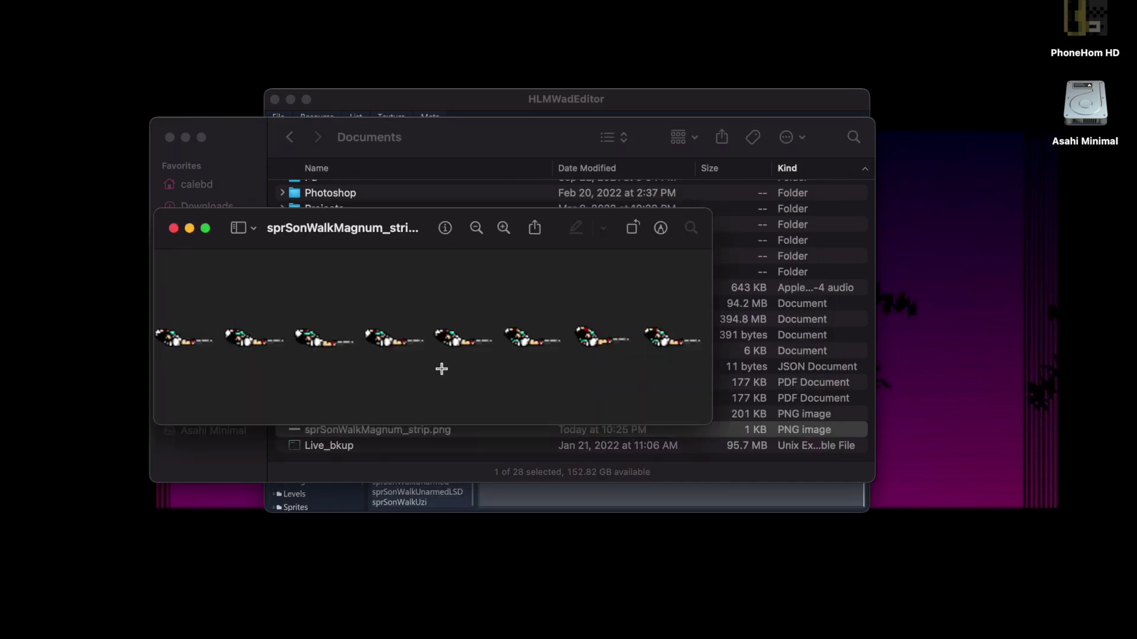
left_click_drag(705, 417, 933, 545)
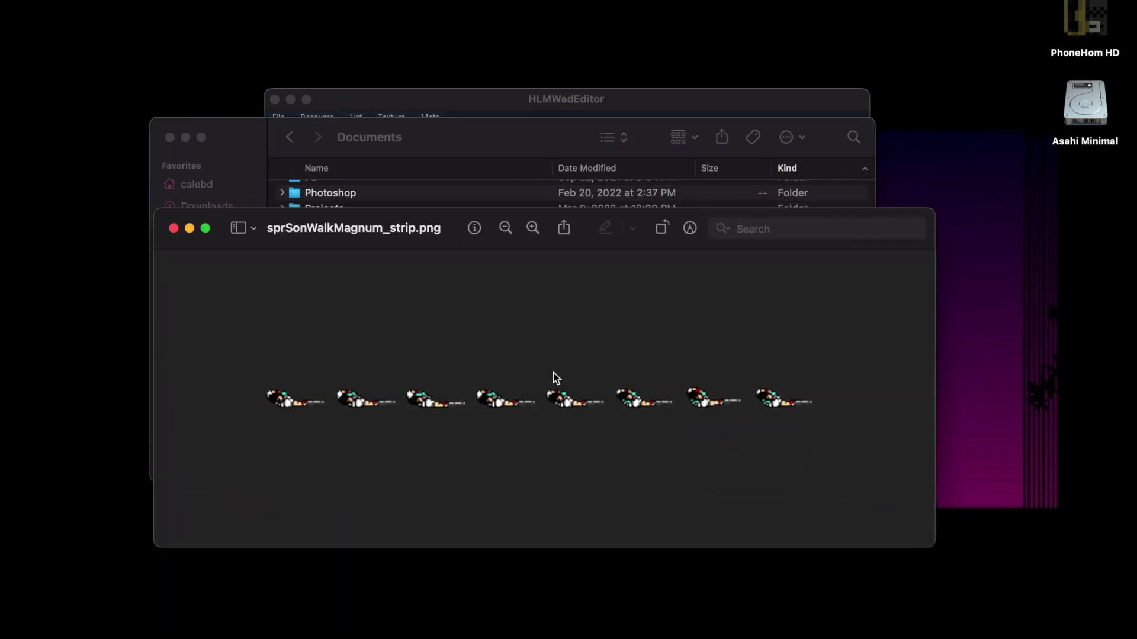
scroll(513, 350, "up", 3)
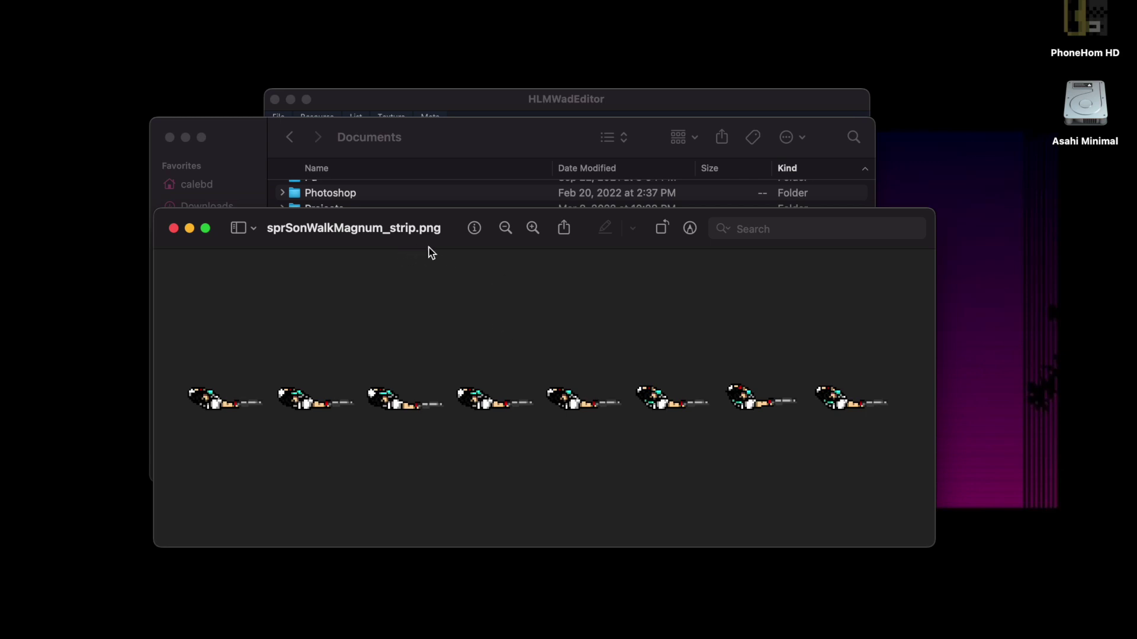
mouse_move(450, 243)
key("Up")
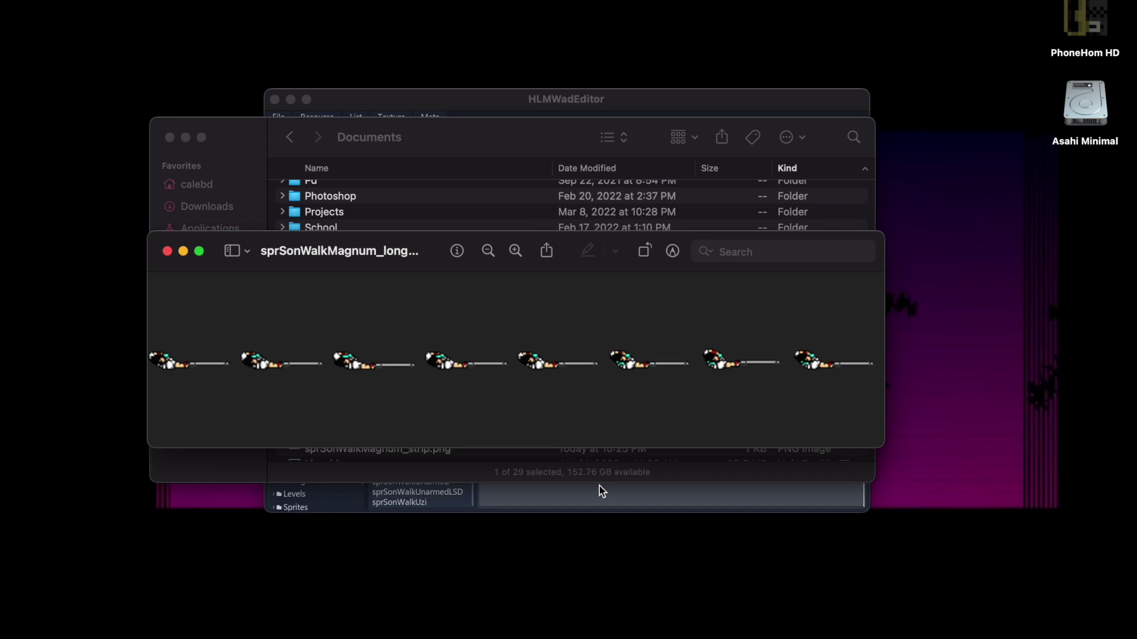
- Reopen sprSonWalkMagnum_strip.png and line it up under the long-barrel strip, then quit Preview
left_click_drag(415, 248, 425, 116)
left_click(389, 438)
double_click(390, 450)
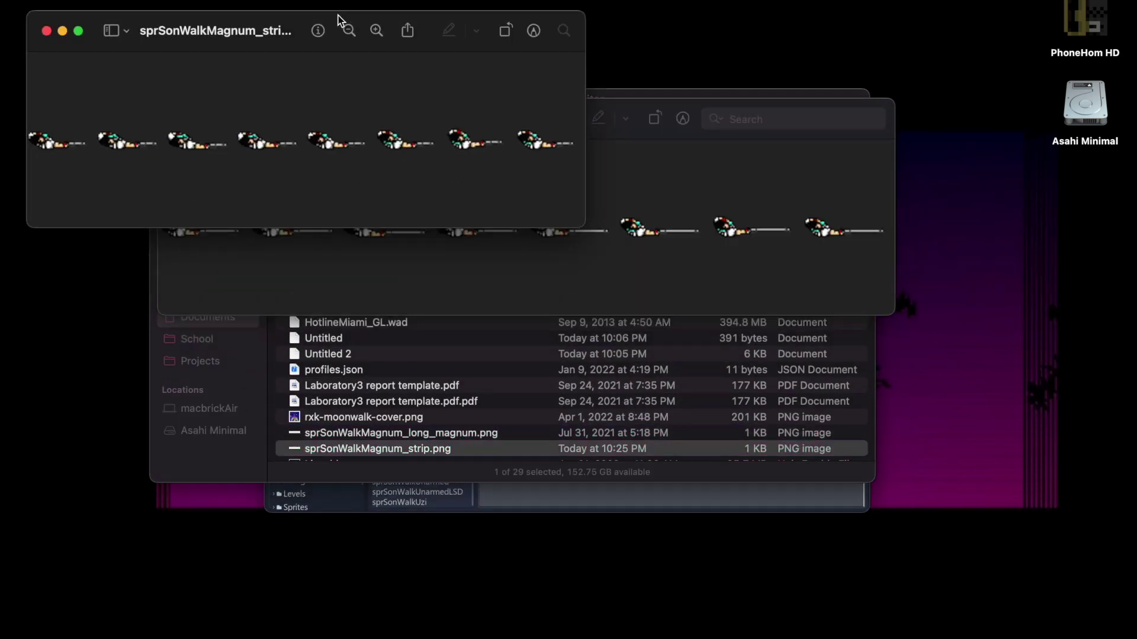
left_click_drag(310, 19, 442, 341)
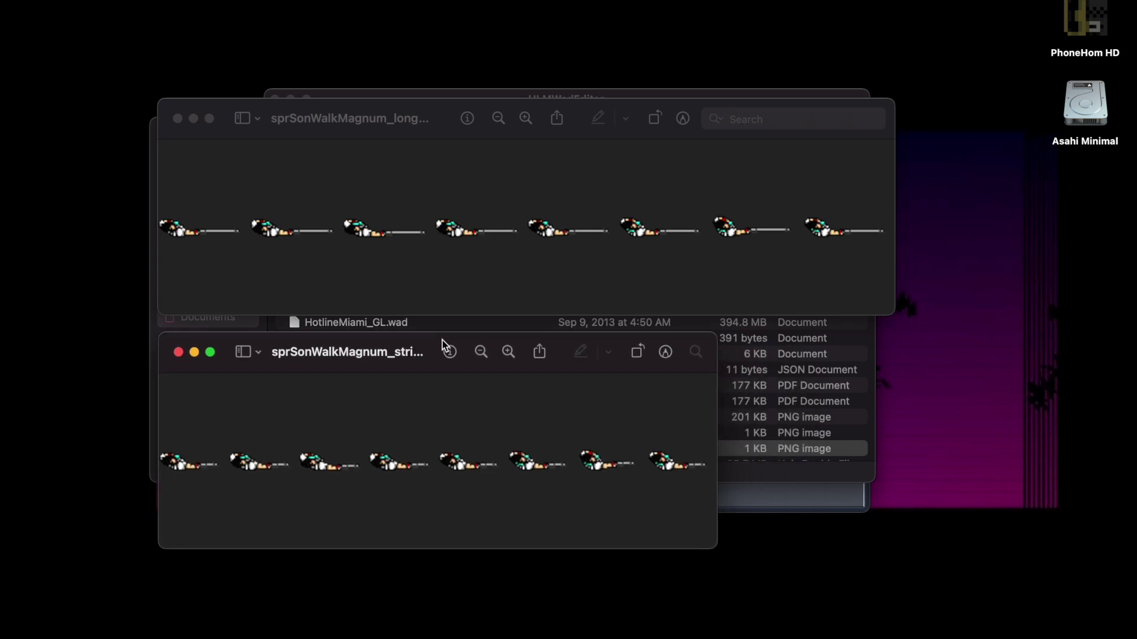
left_click_drag(715, 543, 873, 599)
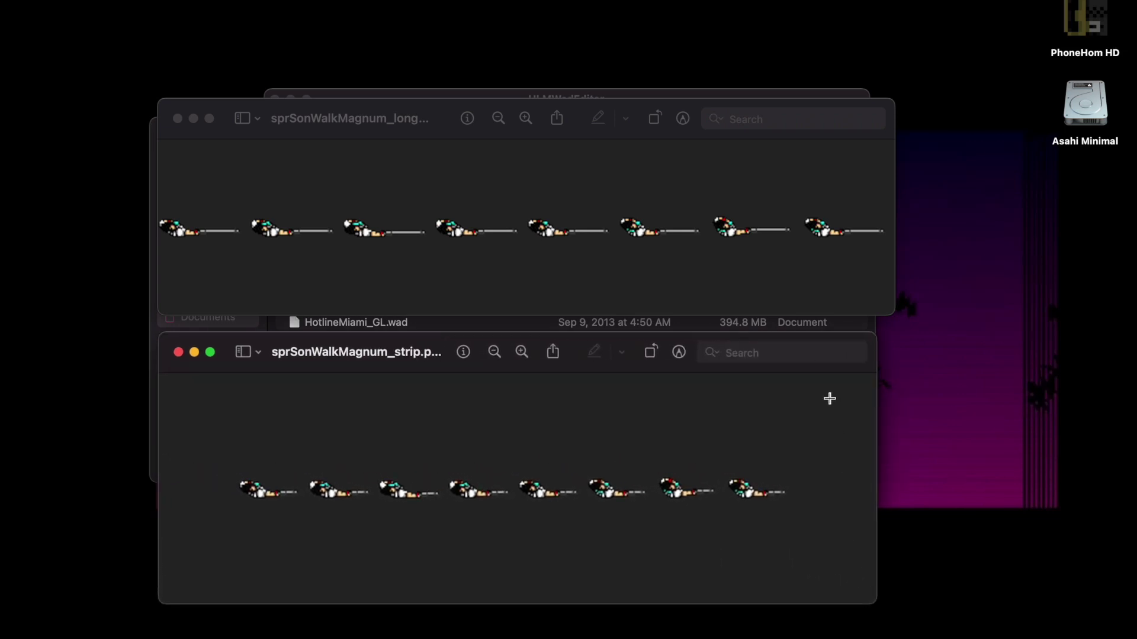
left_click_drag(768, 340, 695, 279)
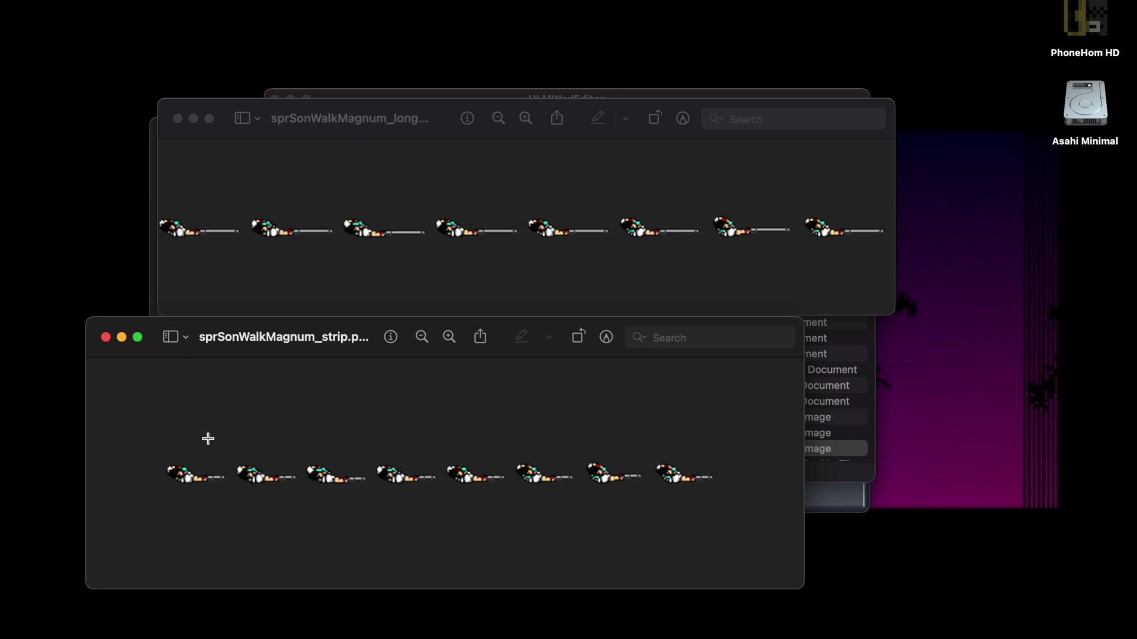
left_click(443, 104)
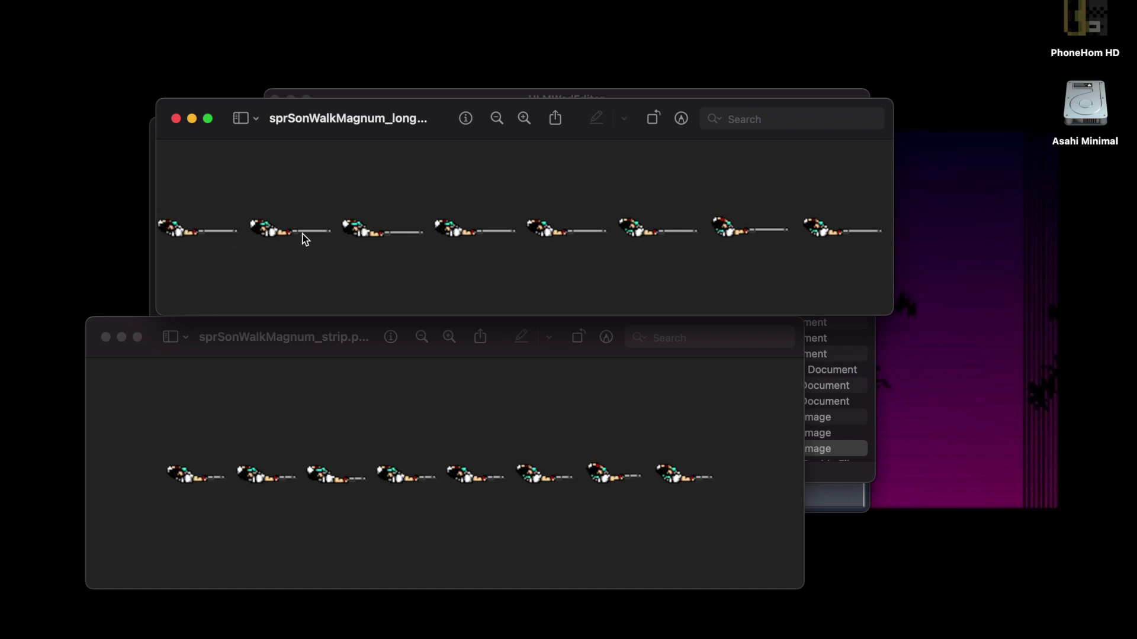
left_click_drag(131, 327, 201, 331)
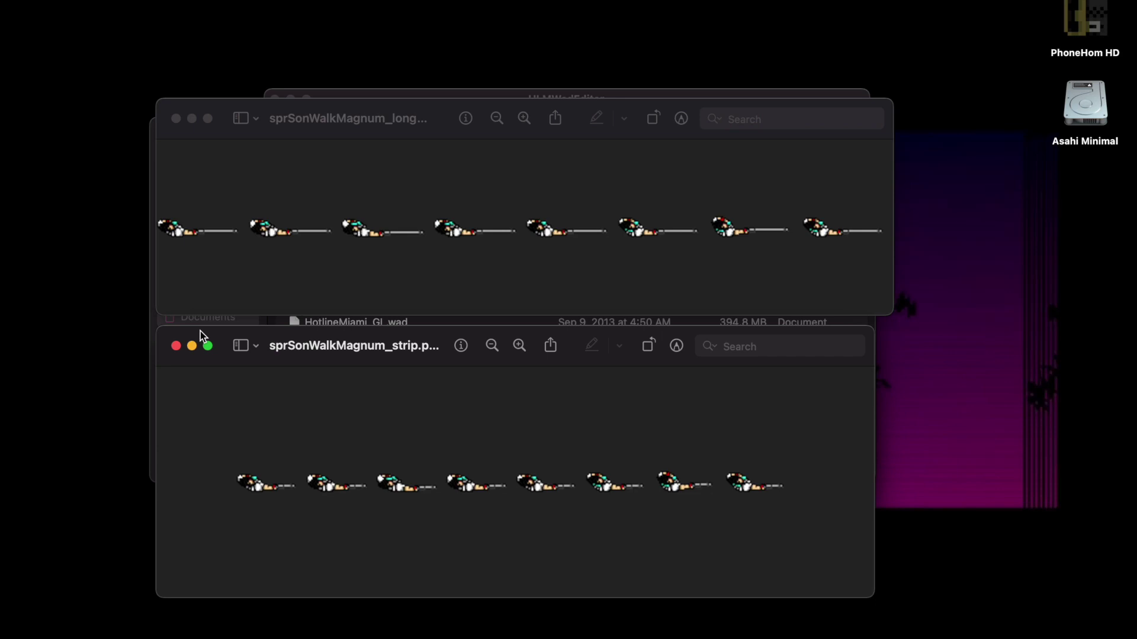
key("super+q")
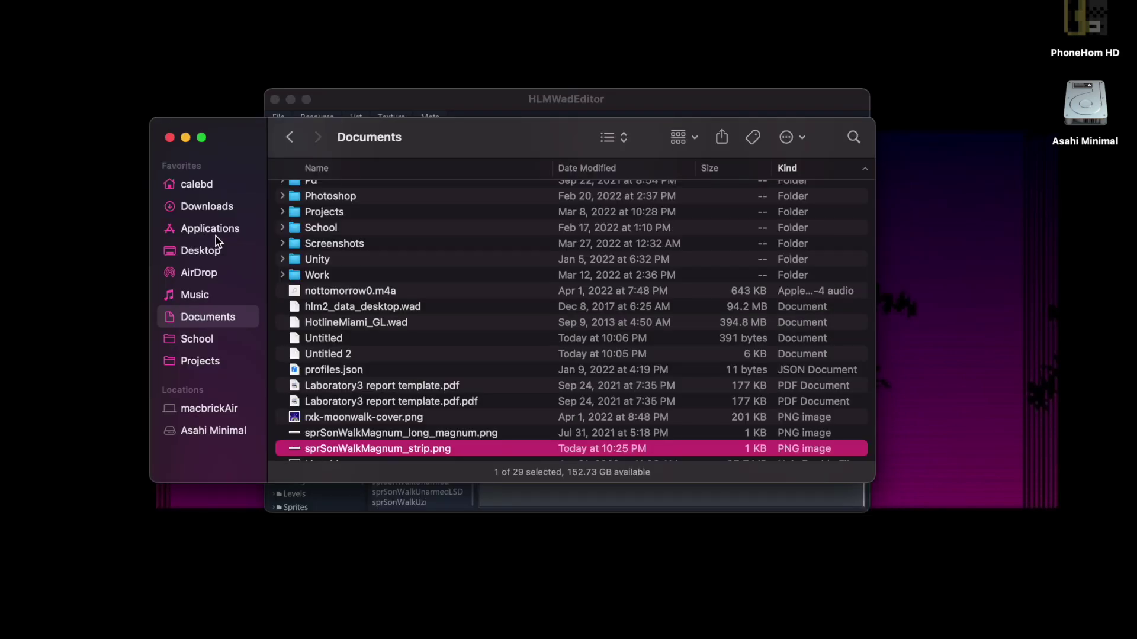
- Close Finder, nudge the editor window, and bring up the Meta menu's sprite import commands
key("super+w")
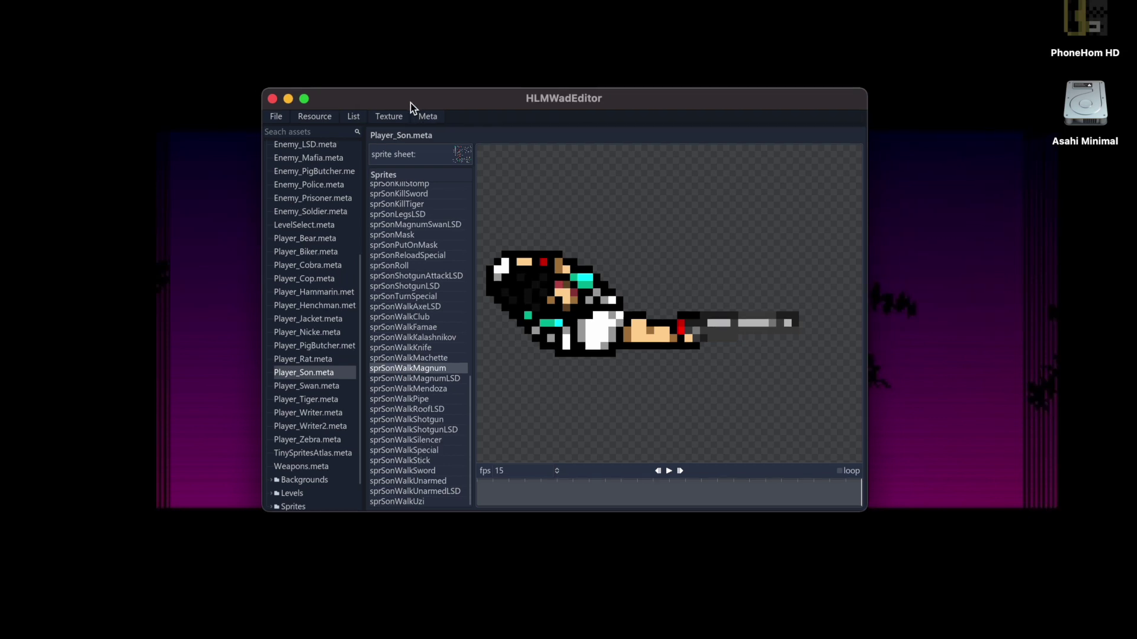
left_click_drag(410, 103, 397, 99)
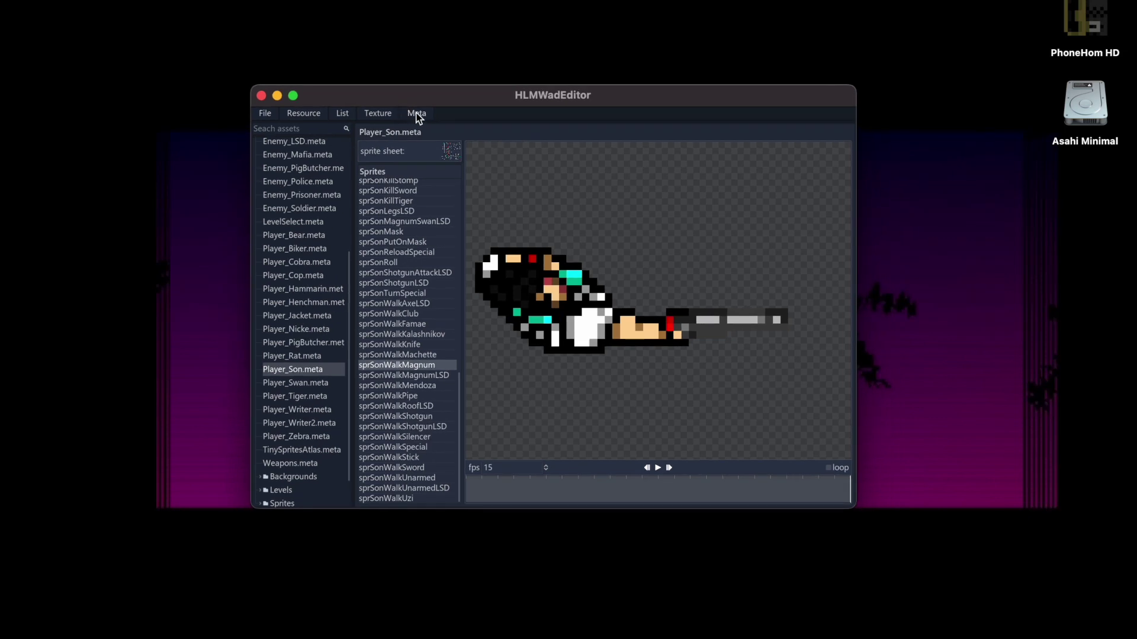
left_click(418, 115)
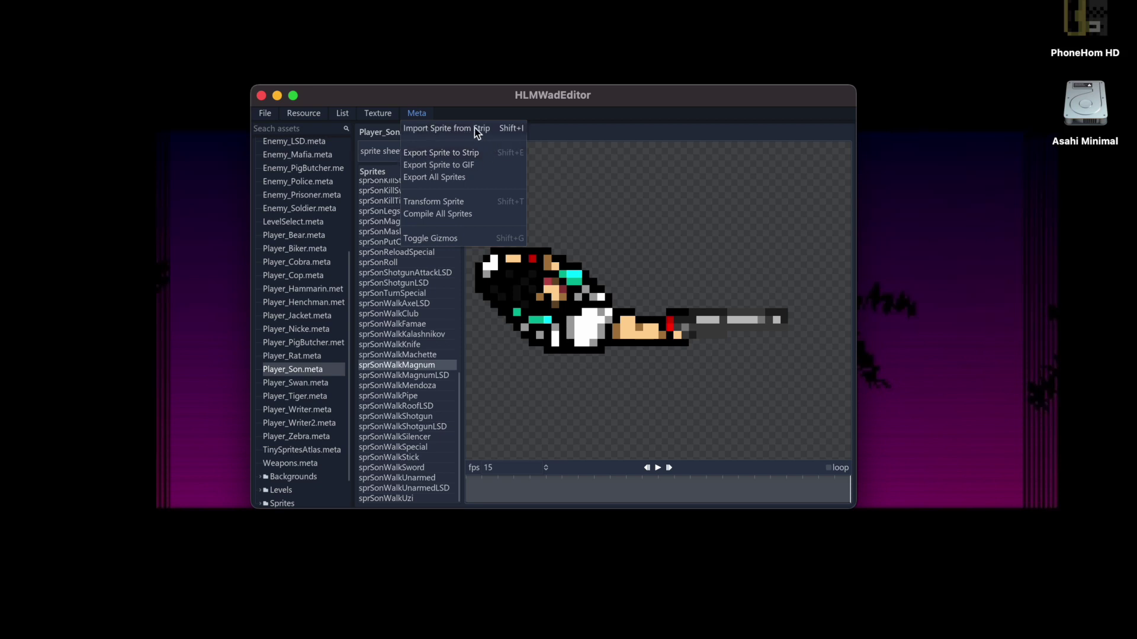
- Import a sprite from strip, loading sprSonWalkMagnum_long_magnum.png from Documents
left_click(421, 127)
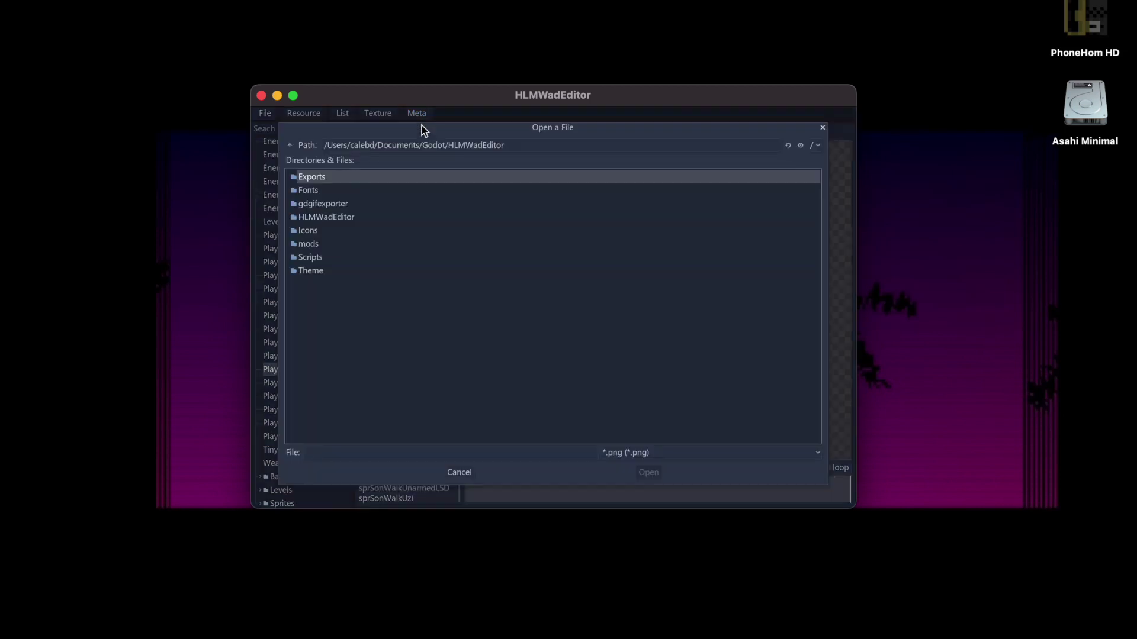
left_click(289, 146)
left_click(289, 146)
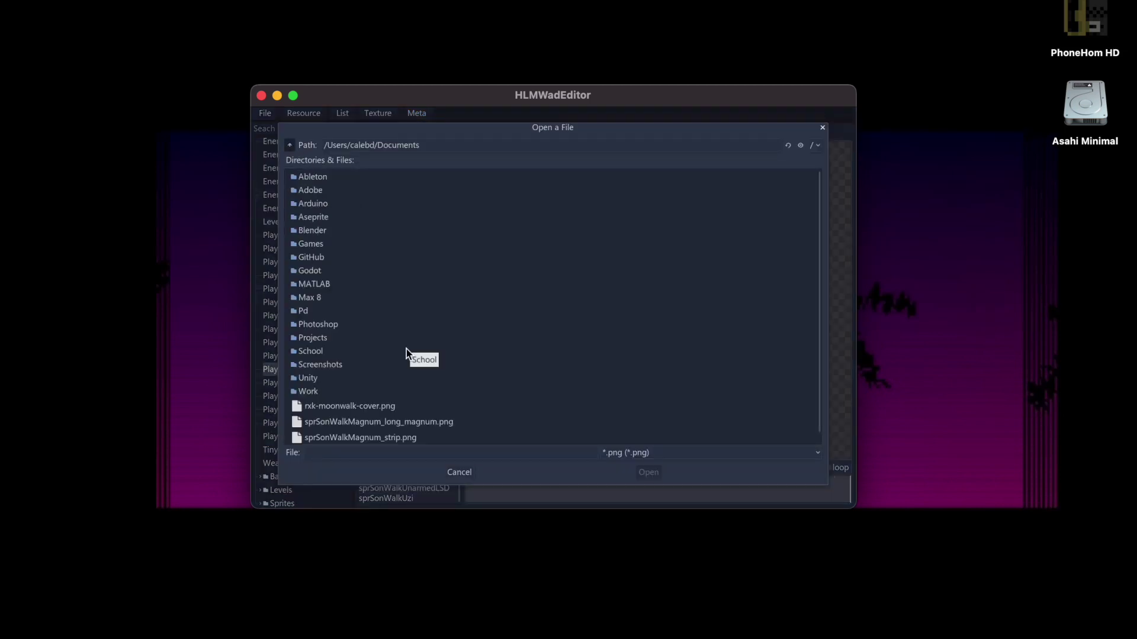
left_click(392, 416)
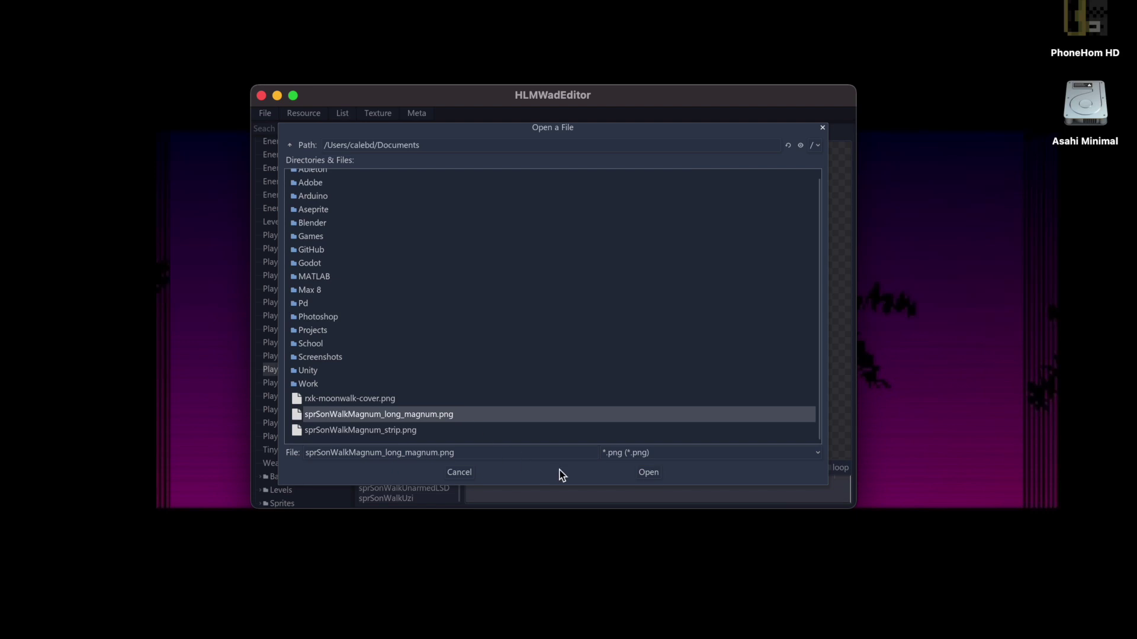
left_click(649, 475)
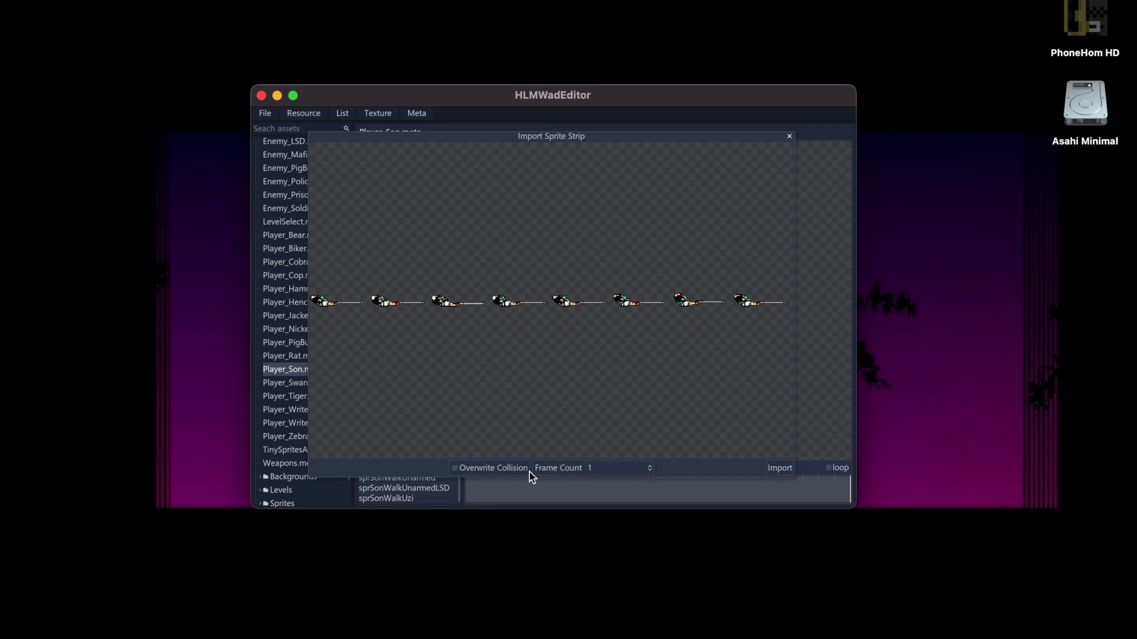
- Set frame count to 8, leave Overwrite Collision off, and import into sprSonWalkMagnum
left_click(650, 465)
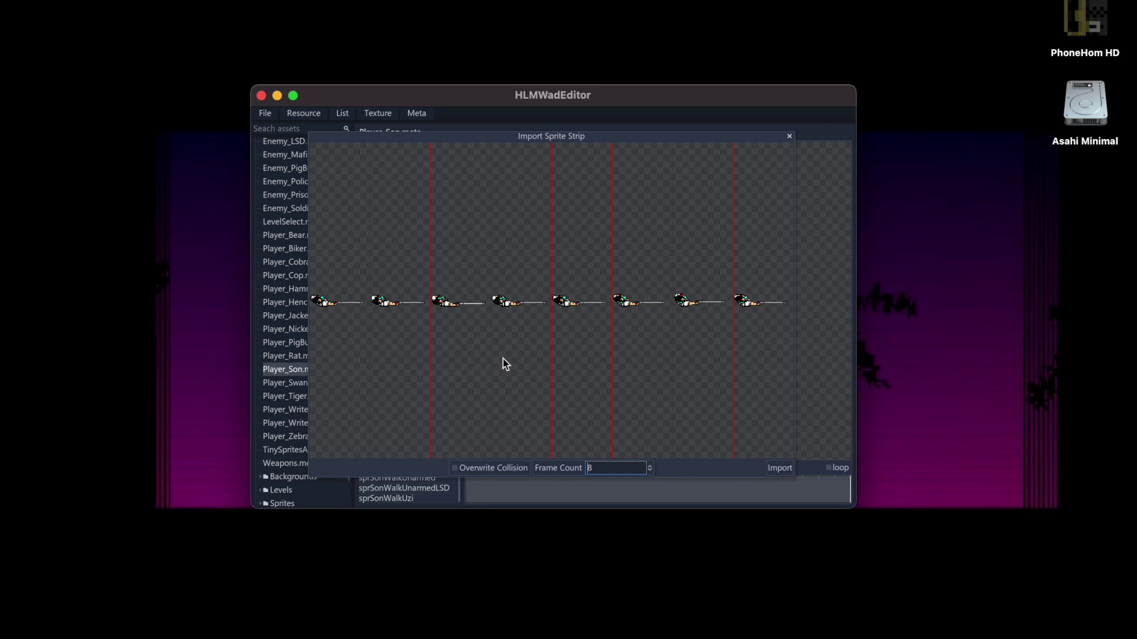
left_click(505, 470)
left_click(503, 471)
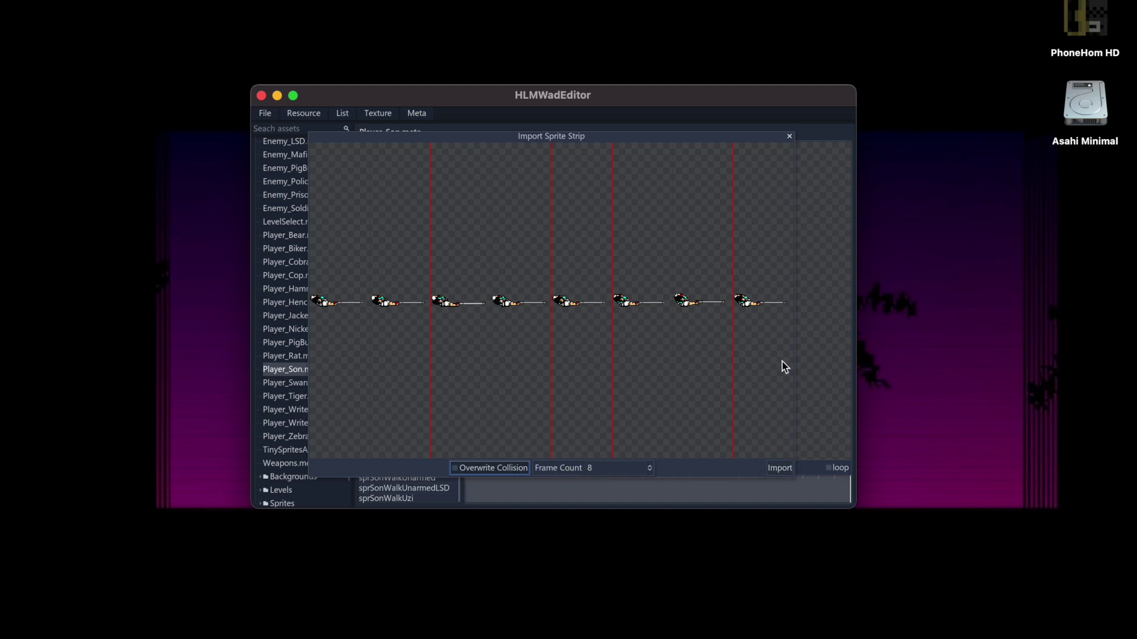
left_click(780, 467)
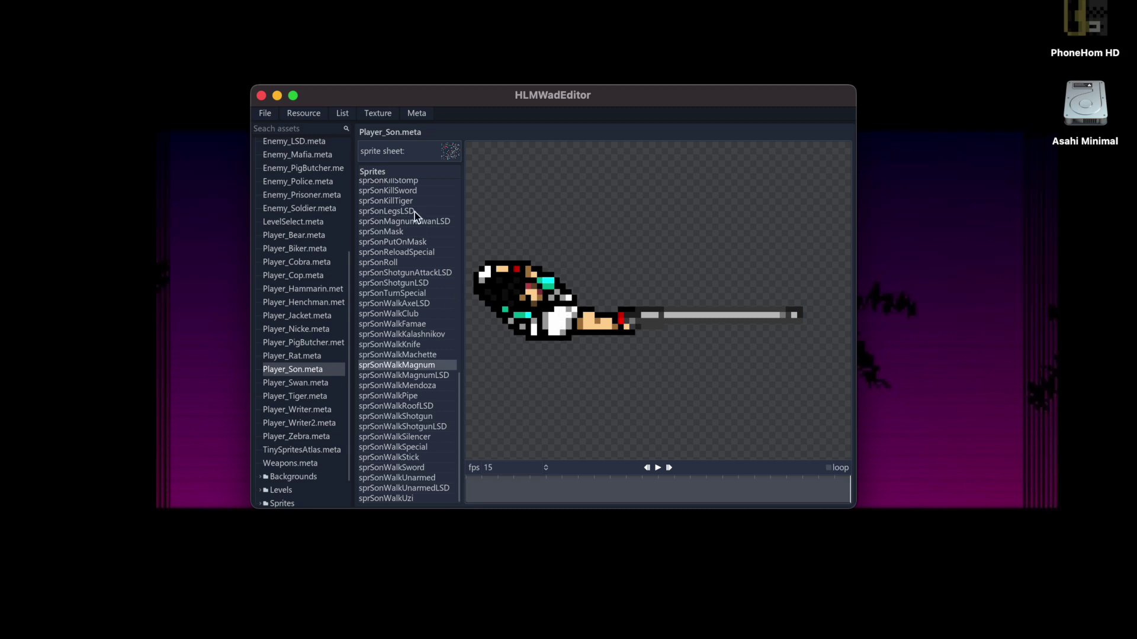
- Preview sprSonAttackMagnum and the updated sprSonWalkMagnum, then start another strip import with Shift+I
scroll(415, 212, "up", 3)
scroll(415, 212, "up", 15)
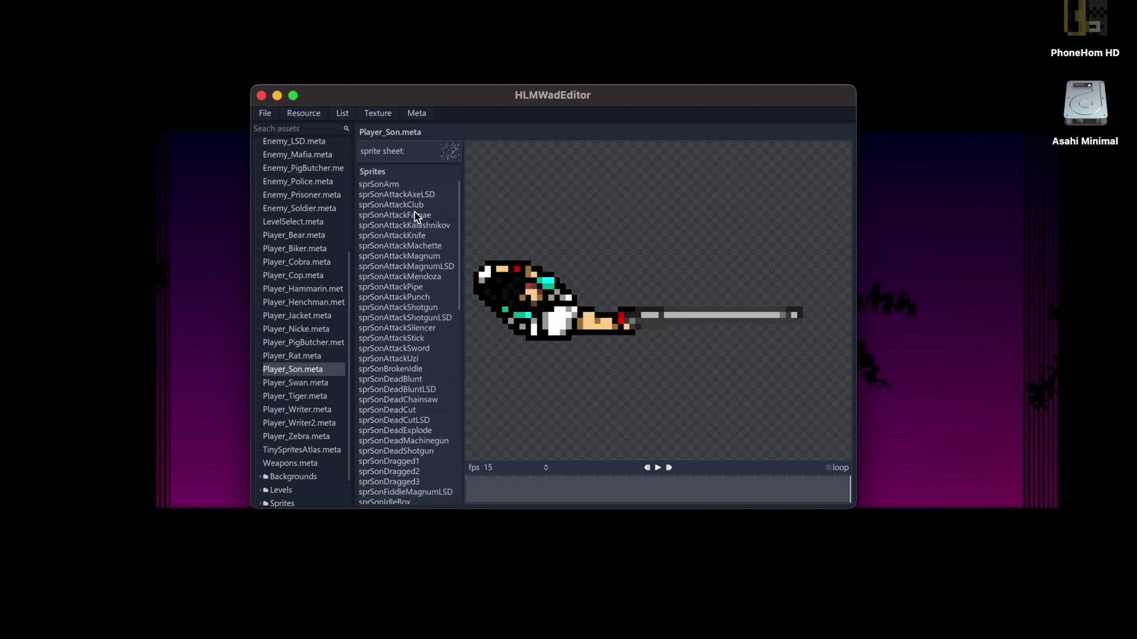
left_click(413, 256)
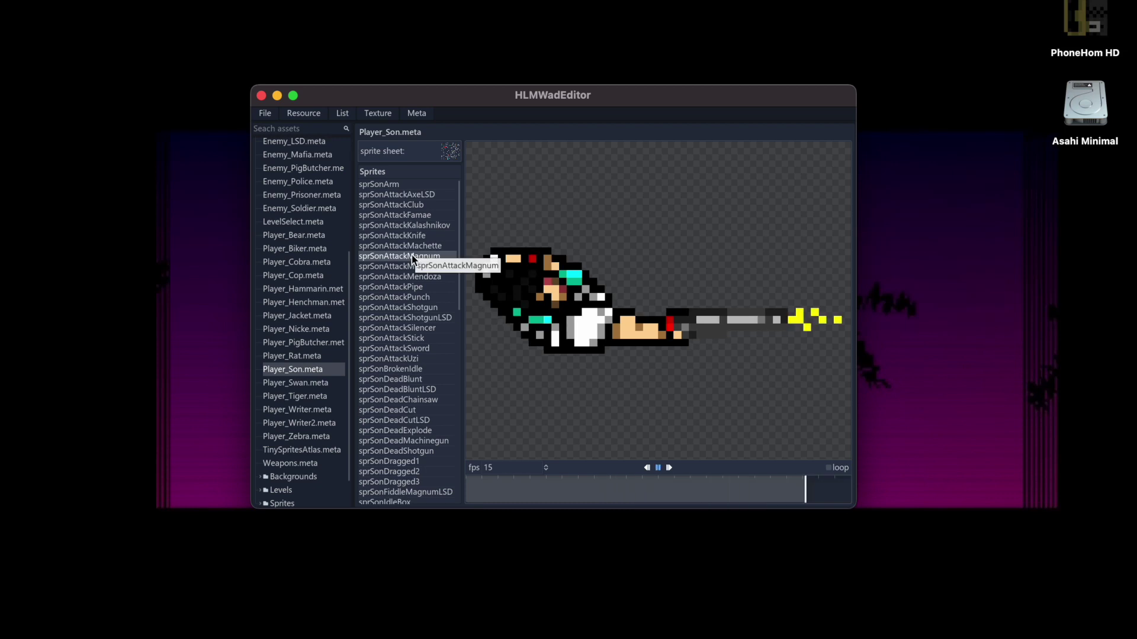
scroll(413, 296, "down", 18)
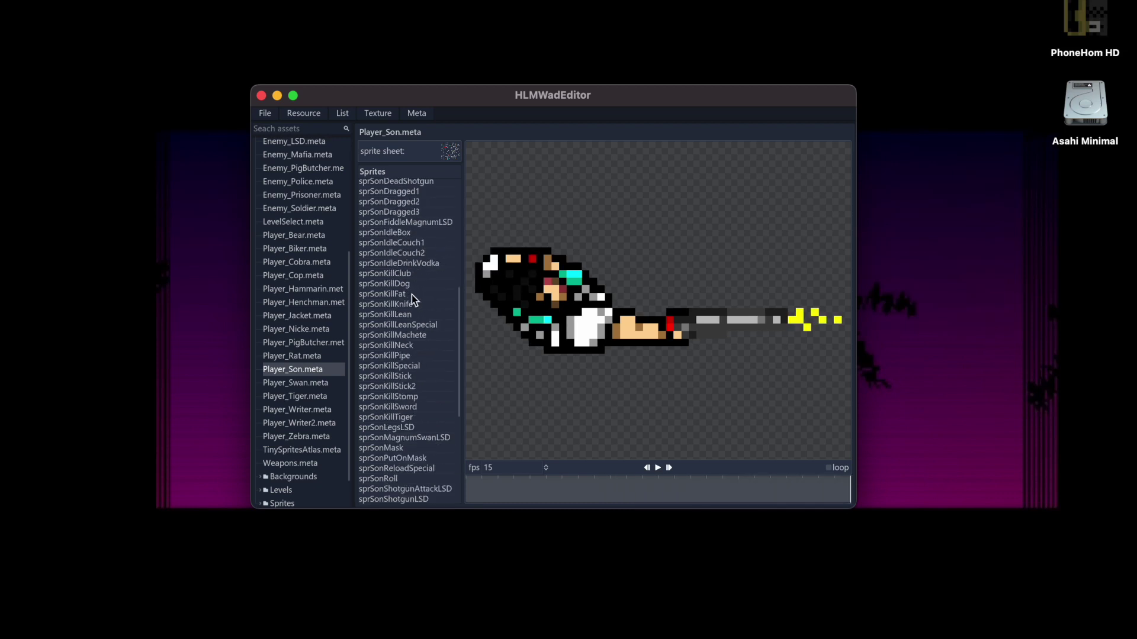
left_click(411, 363)
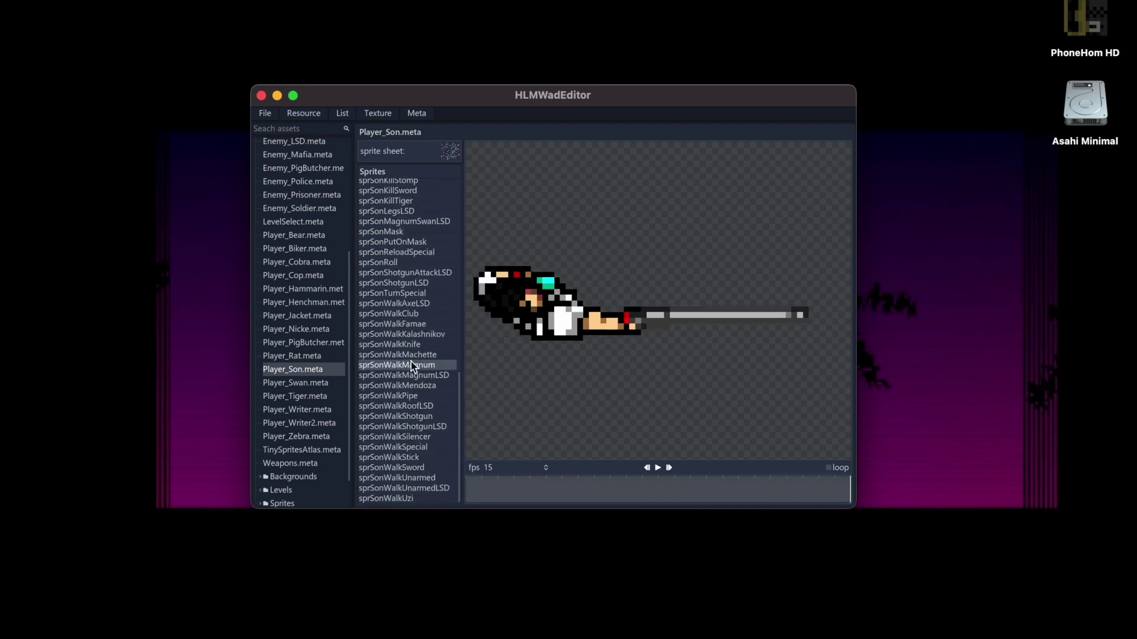
scroll(411, 361, "up", 18)
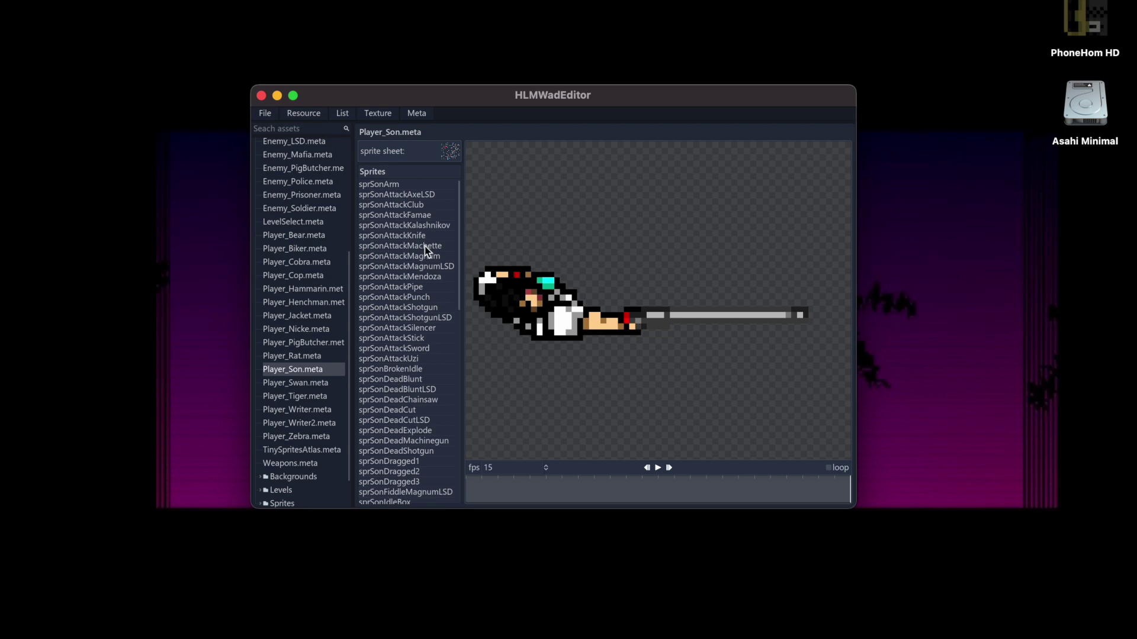
key("shift+i")
- Import sprSonAttackMagnum_long_magnum.png into sprSonAttackMagnum with frame count 7
left_click(354, 337)
left_click(357, 324)
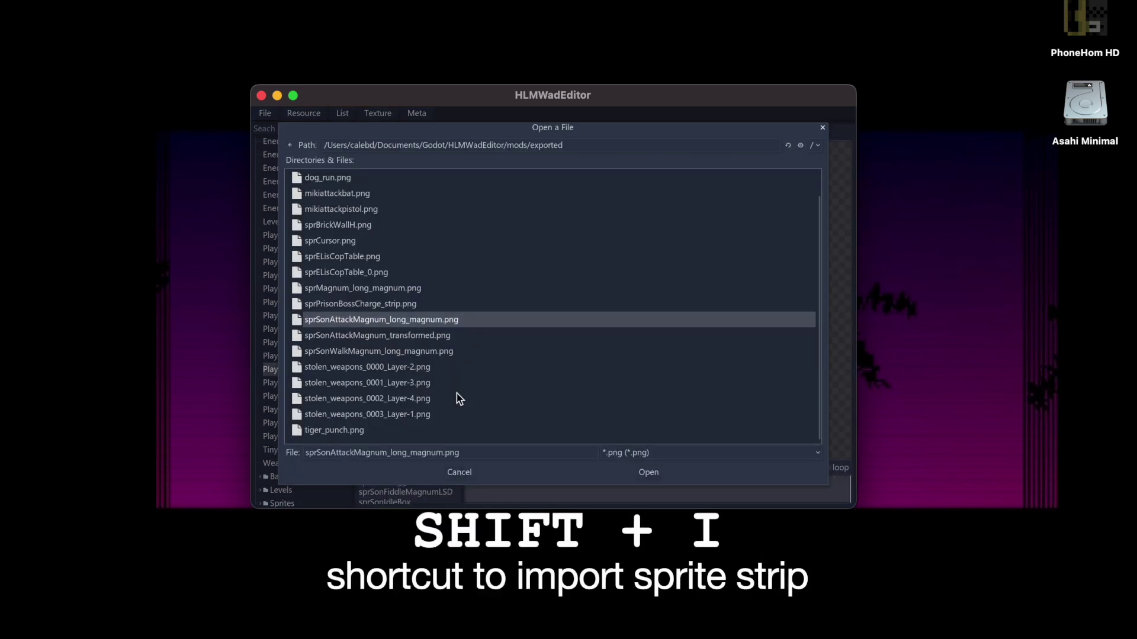
left_click(647, 474)
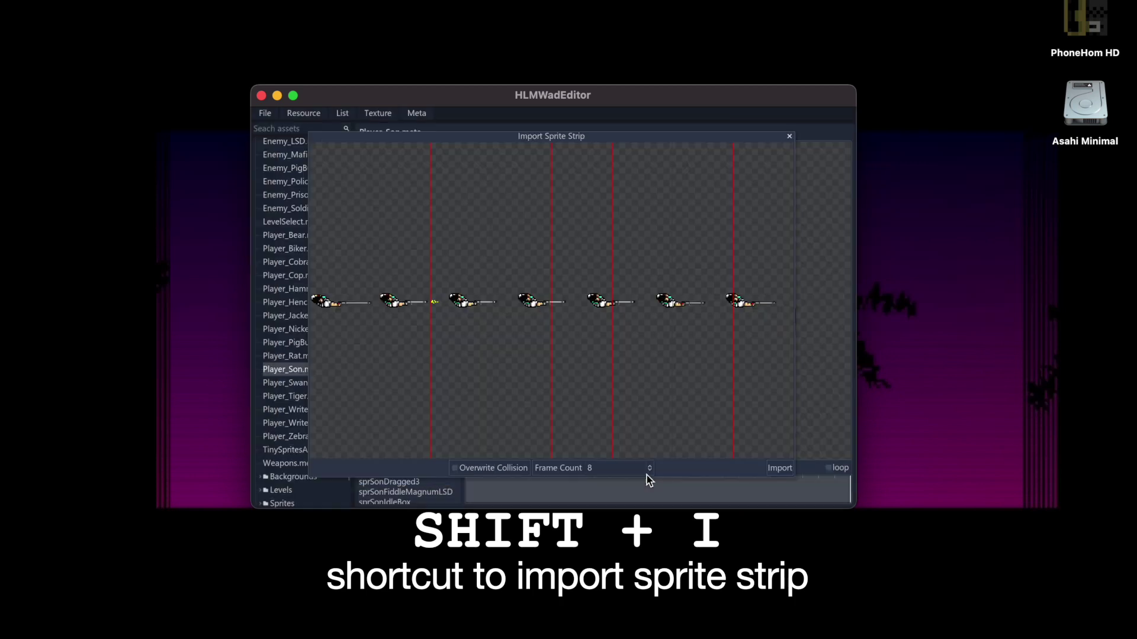
left_click(650, 471)
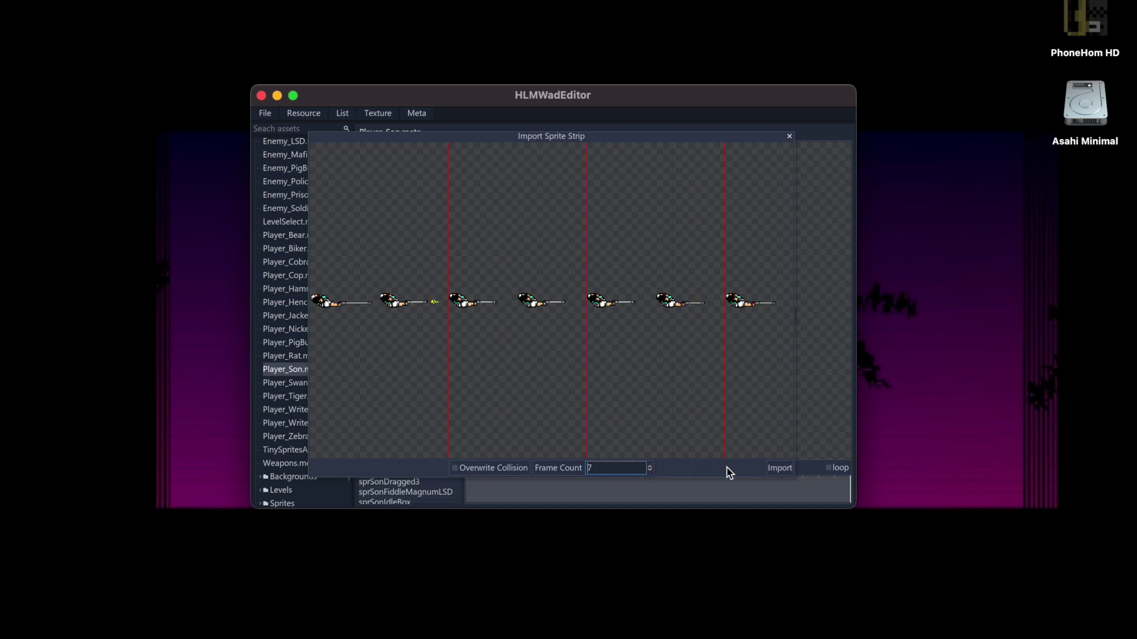
left_click(774, 471)
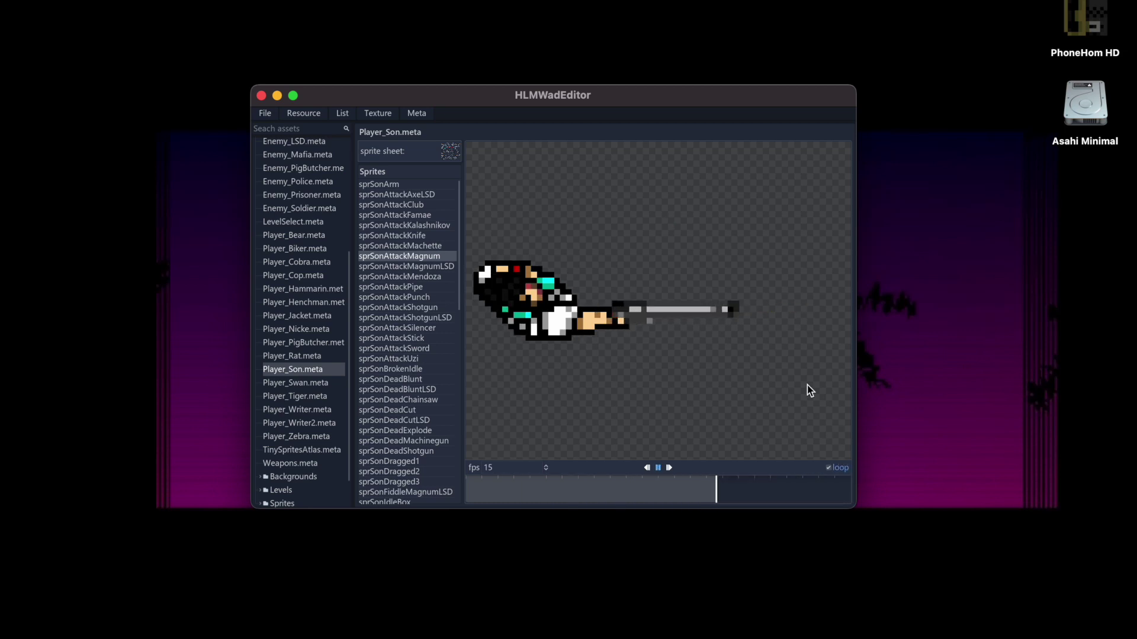
- Pause the sprite animation, scroll the assets list, and resume playback
key("space")
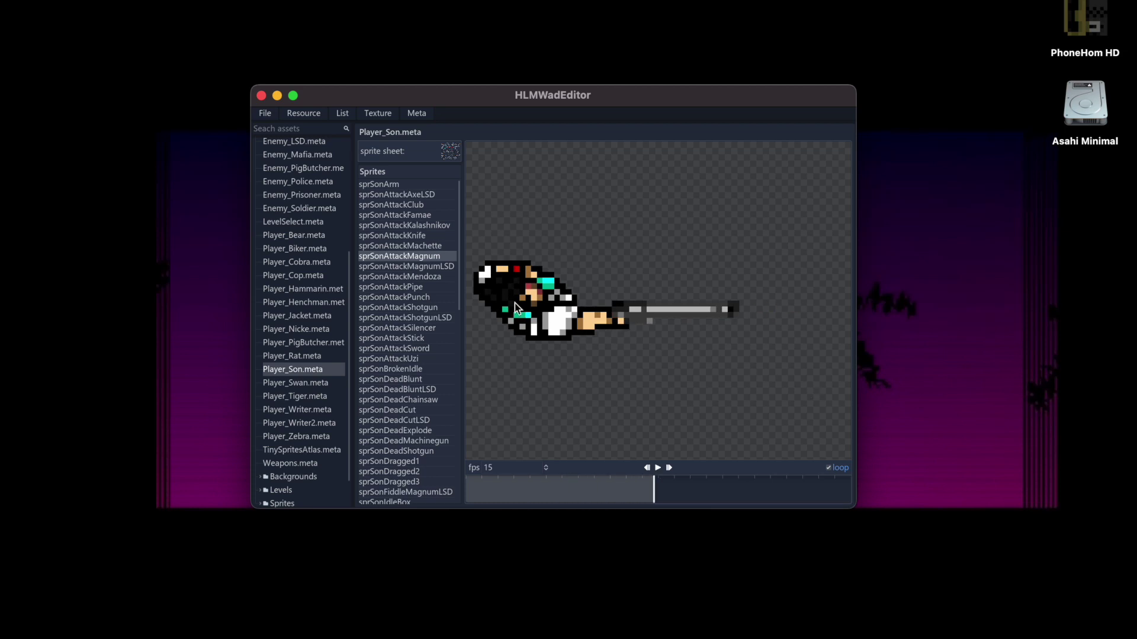
scroll(403, 261, "down", 3)
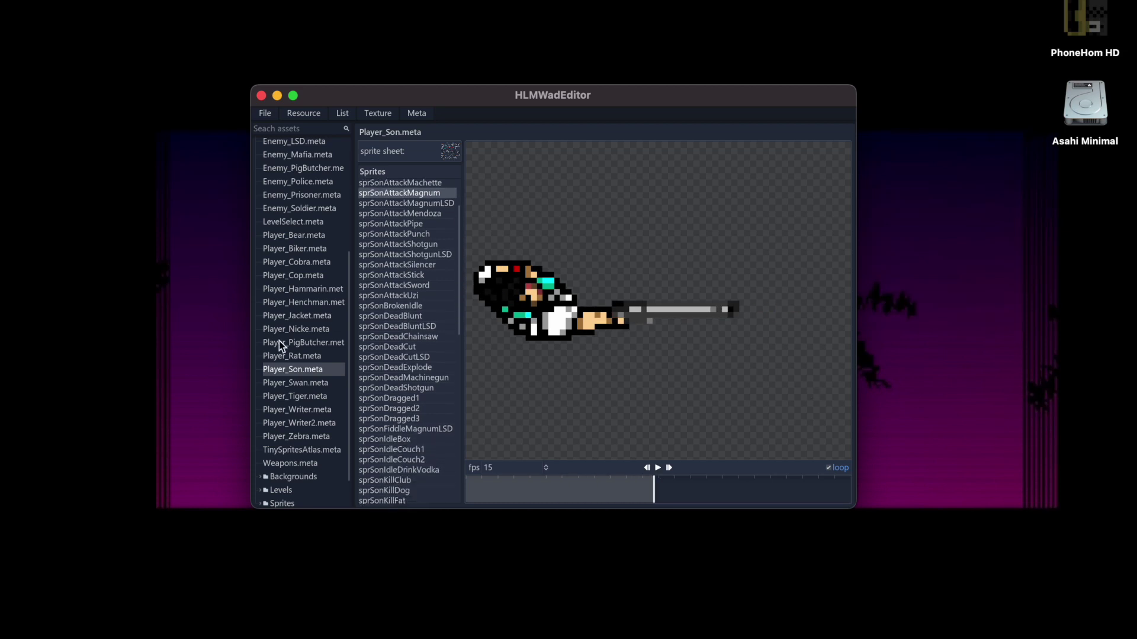
scroll(279, 341, "down", 3)
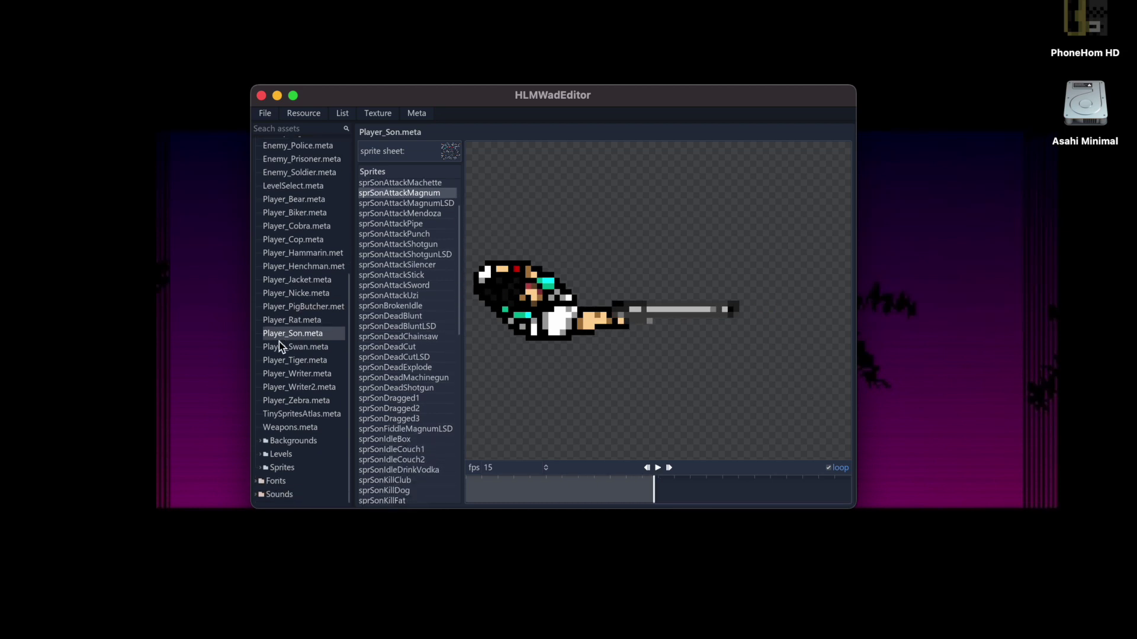
key("space")
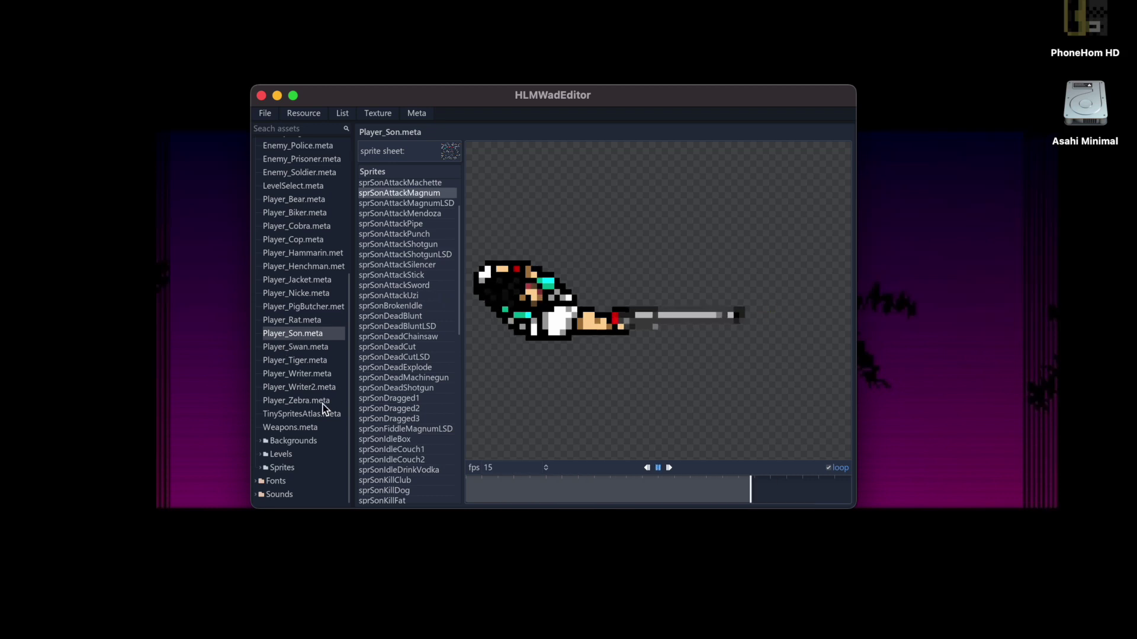
- Open the Weapons.meta asset and preview its sprMagnum sprite
left_click(302, 427)
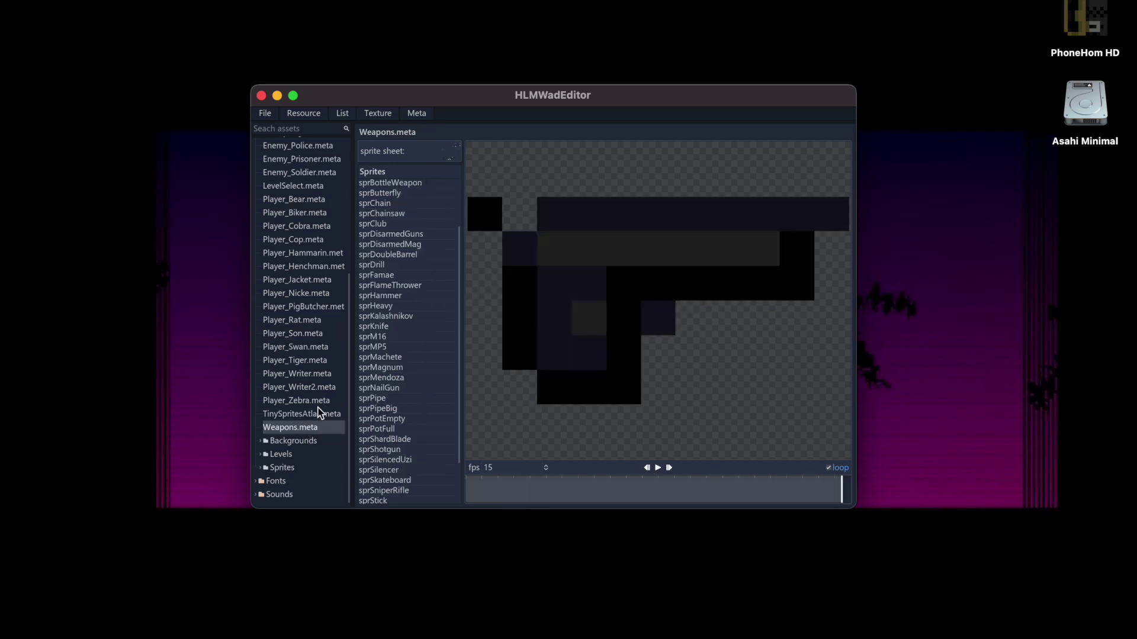
scroll(396, 315, "down", 3)
scroll(397, 450, "up", 4)
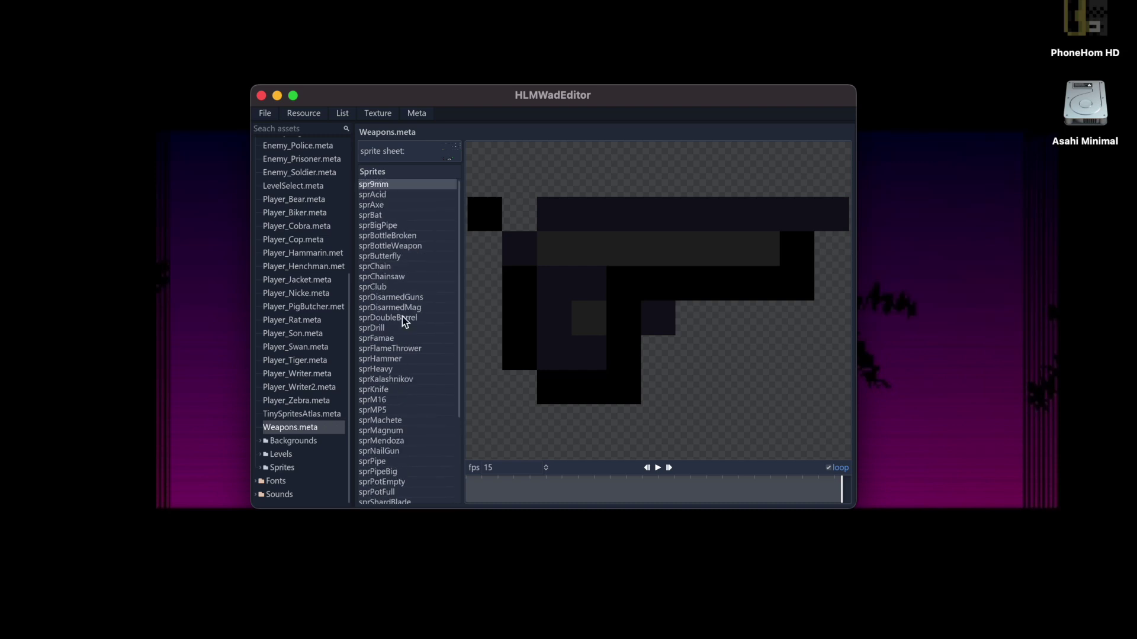
scroll(404, 273, "down", 3)
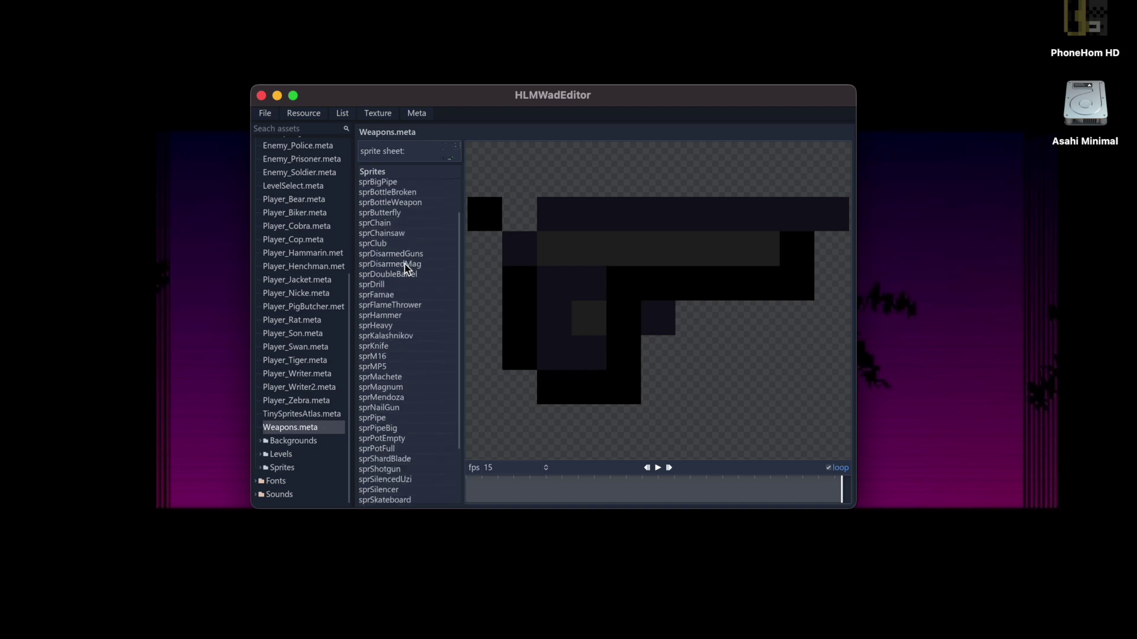
left_click(398, 370)
left_click(399, 379)
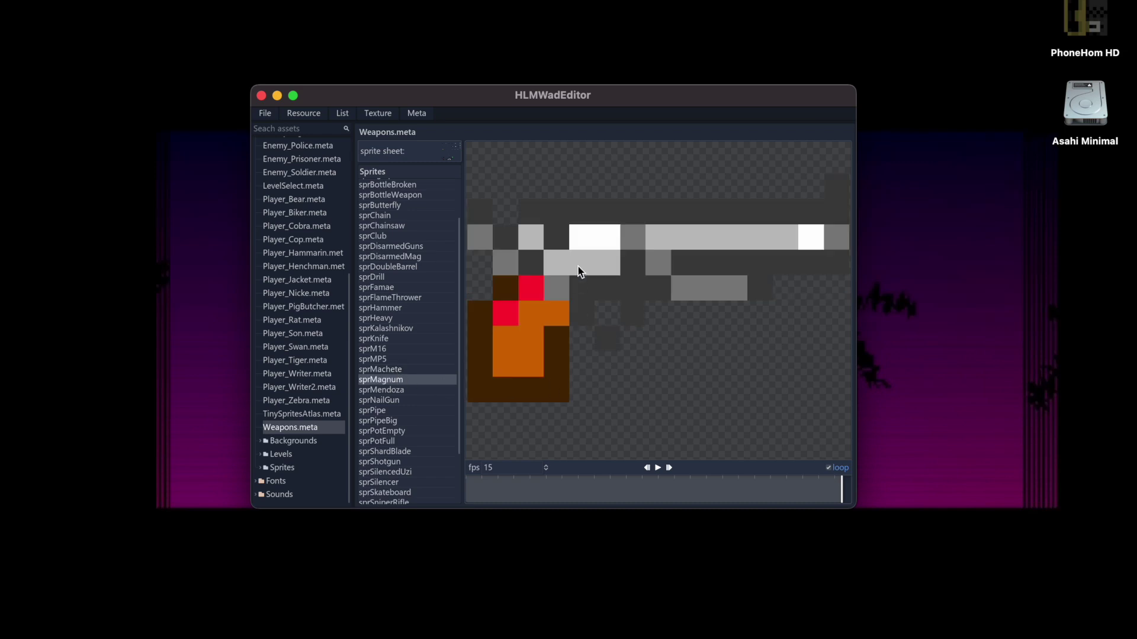